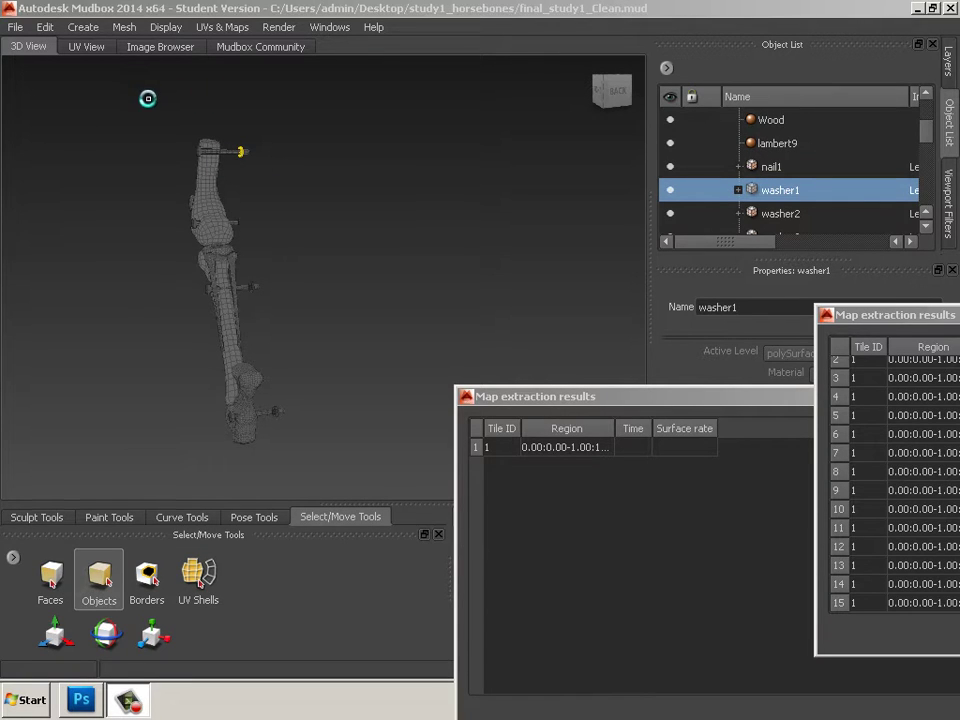
Check the Display menu without changing anything, then orbit the horse-leg model to another angle.
click(165, 27)
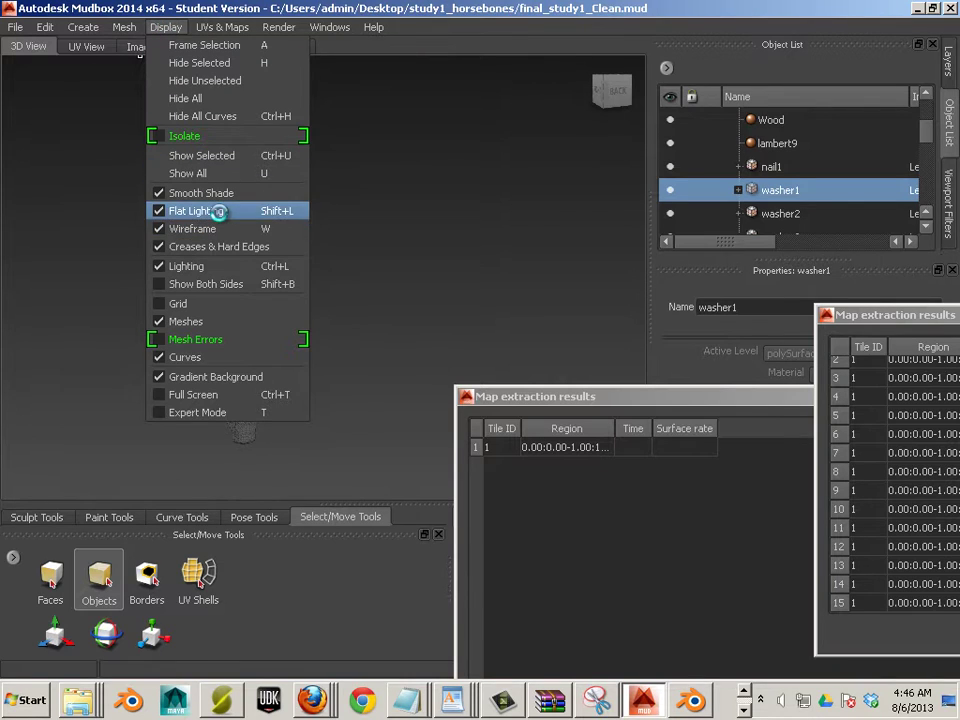
click(422, 253)
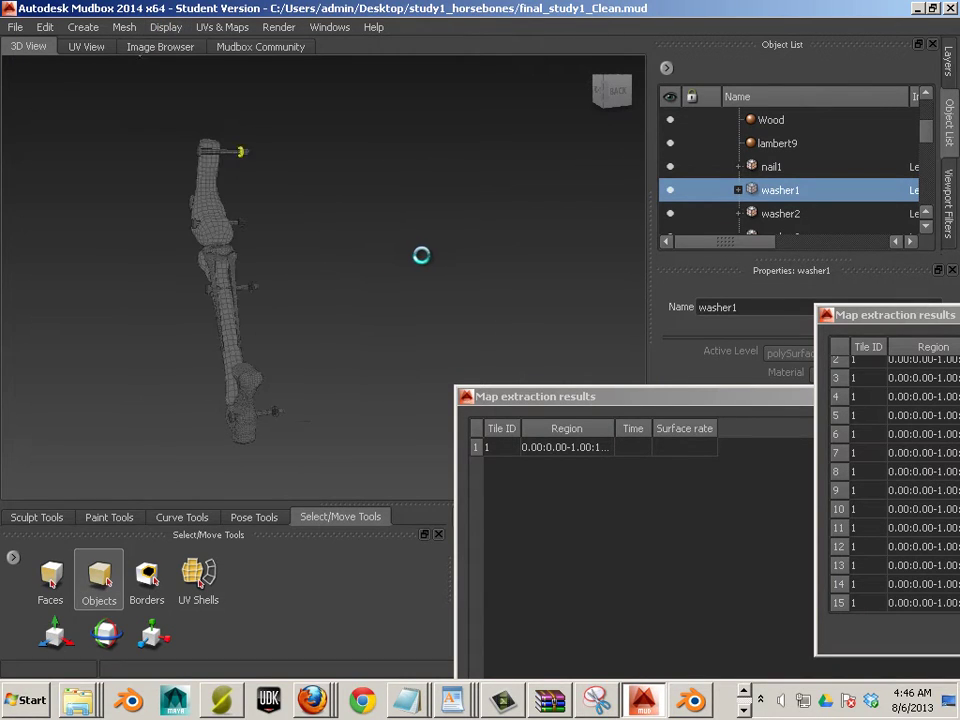
mouse_move(258, 170)
alt+mouse_down()
mouse_move(281, 193)
mouse_move(291, 184)
alt+mouse_up()
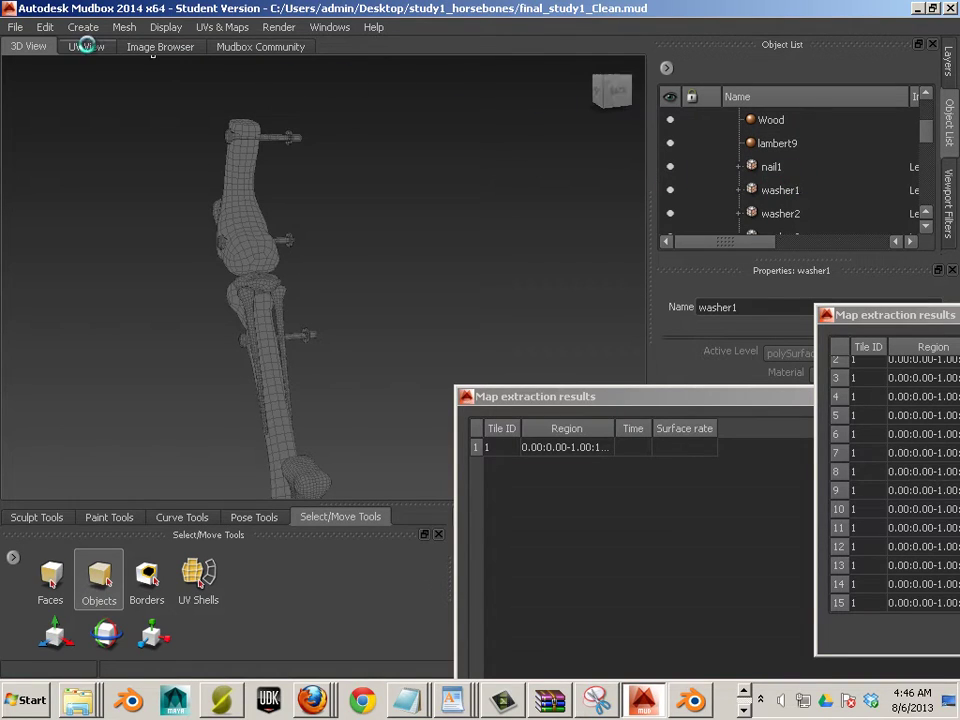
Switch to the UV layout and show nail1's, then washer1's, UVs over the normal map.
click(86, 44)
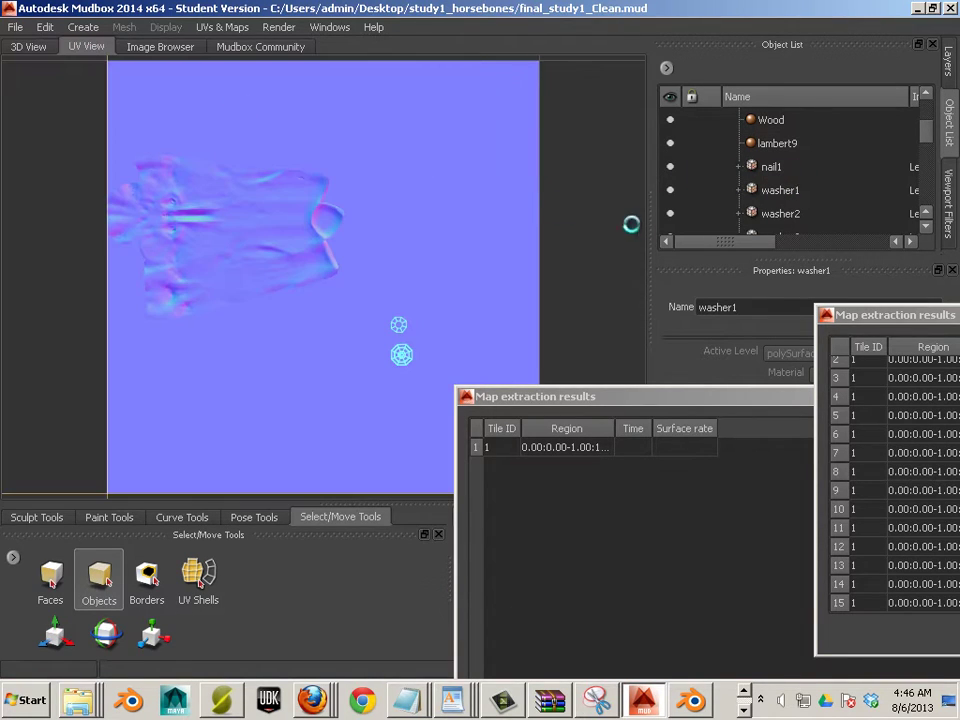
click(774, 168)
click(786, 192)
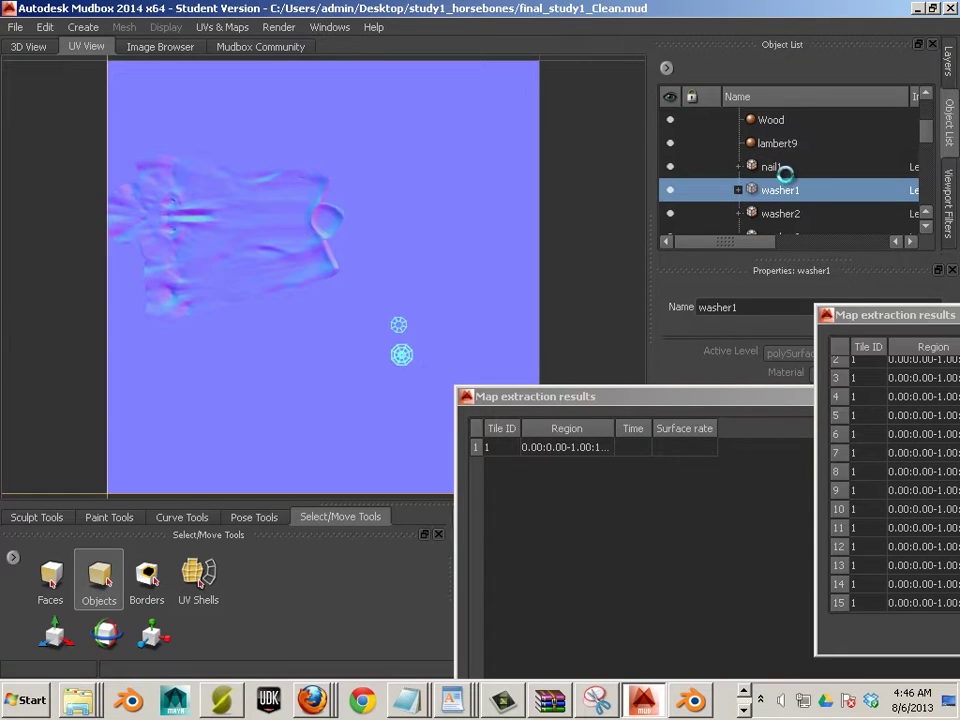
click(783, 174)
click(779, 189)
Add washer2 to the selection, then view washer3's UV shells on their own.
scroll(820, 189, down, 2)
scroll(812, 180, down, 2)
scroll(786, 214, up, 1)
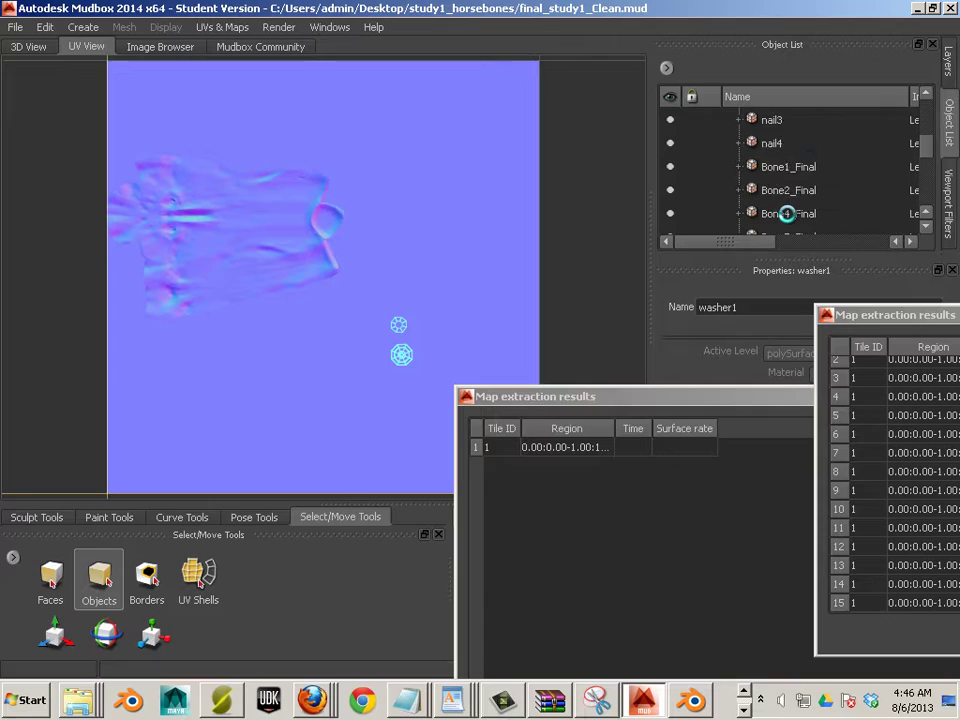
scroll(784, 214, up, 1)
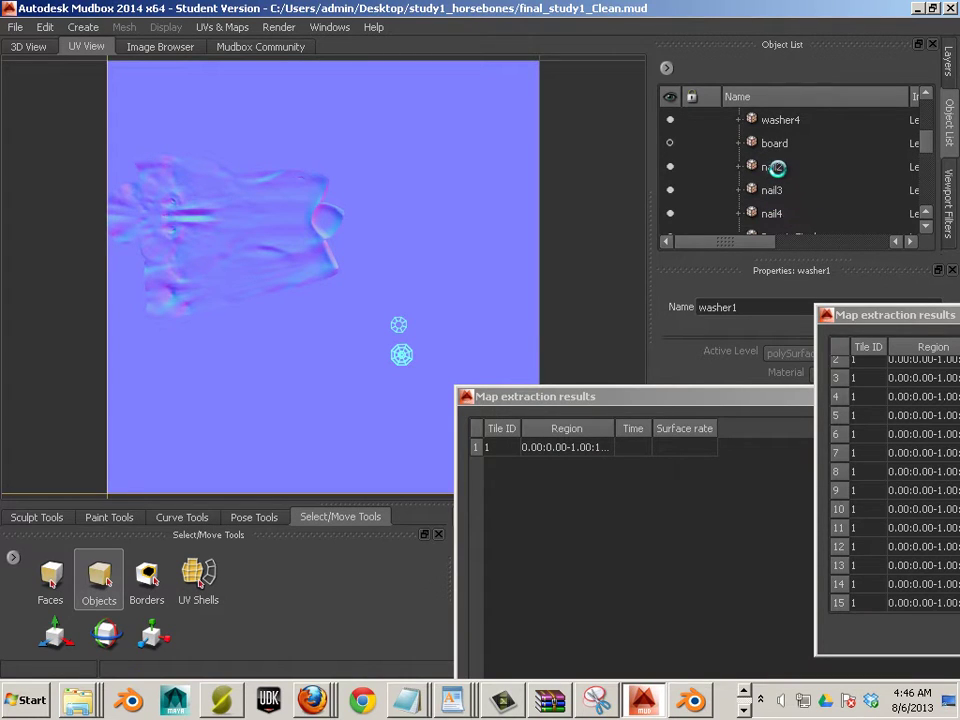
scroll(778, 160, up, 2)
scroll(783, 133, up, 1)
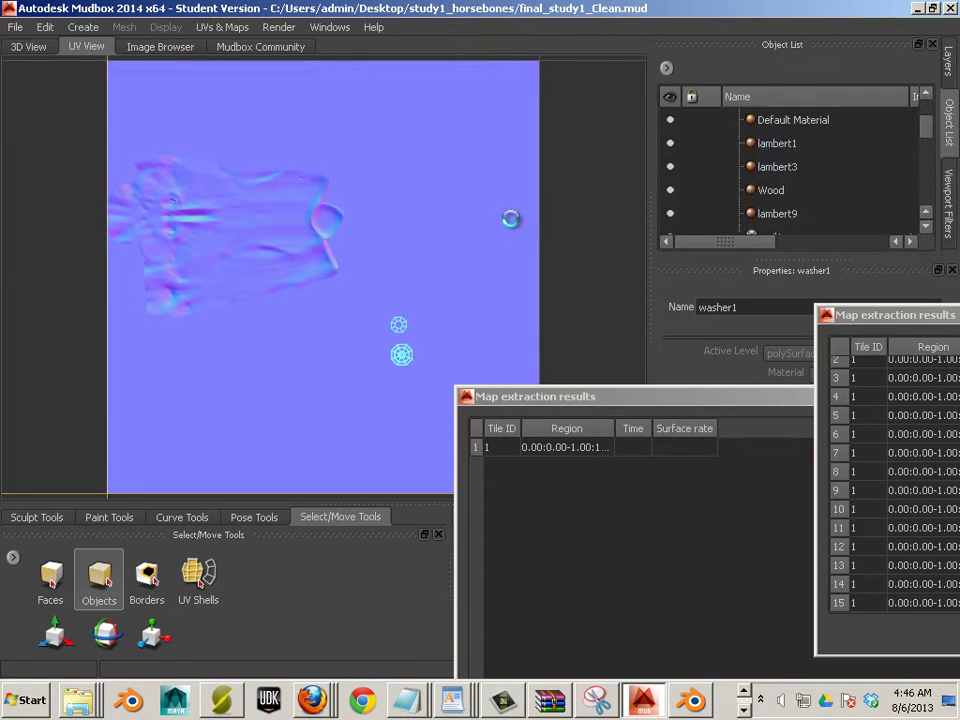
scroll(788, 189, down, 1)
scroll(779, 197, down, 2)
scroll(780, 197, up, 1)
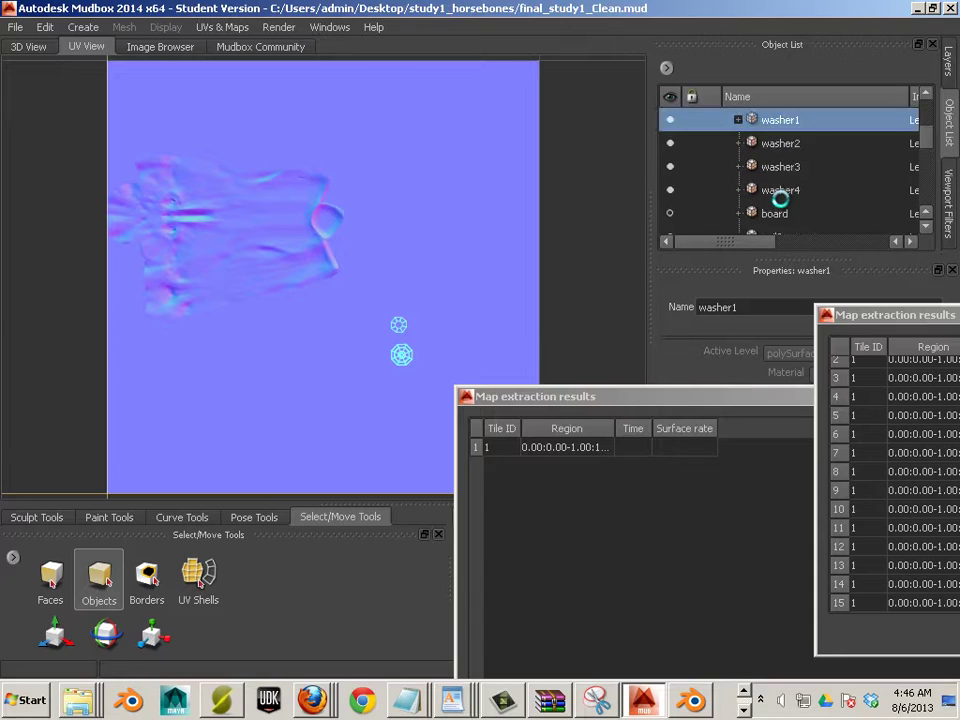
scroll(780, 197, down, 1)
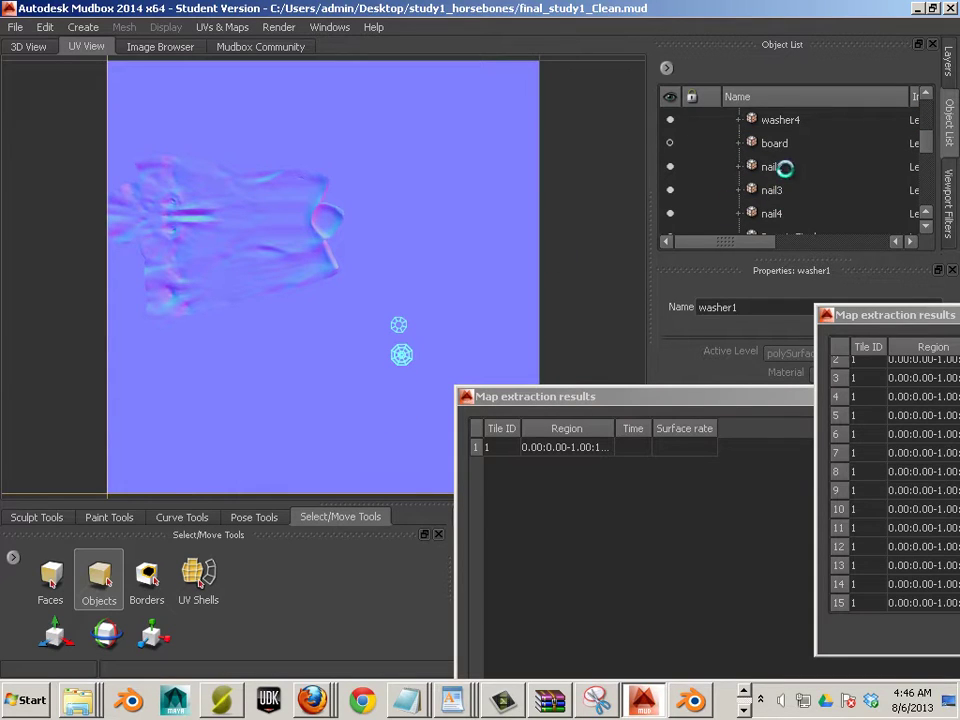
scroll(784, 167, down, 1)
scroll(783, 171, up, 2)
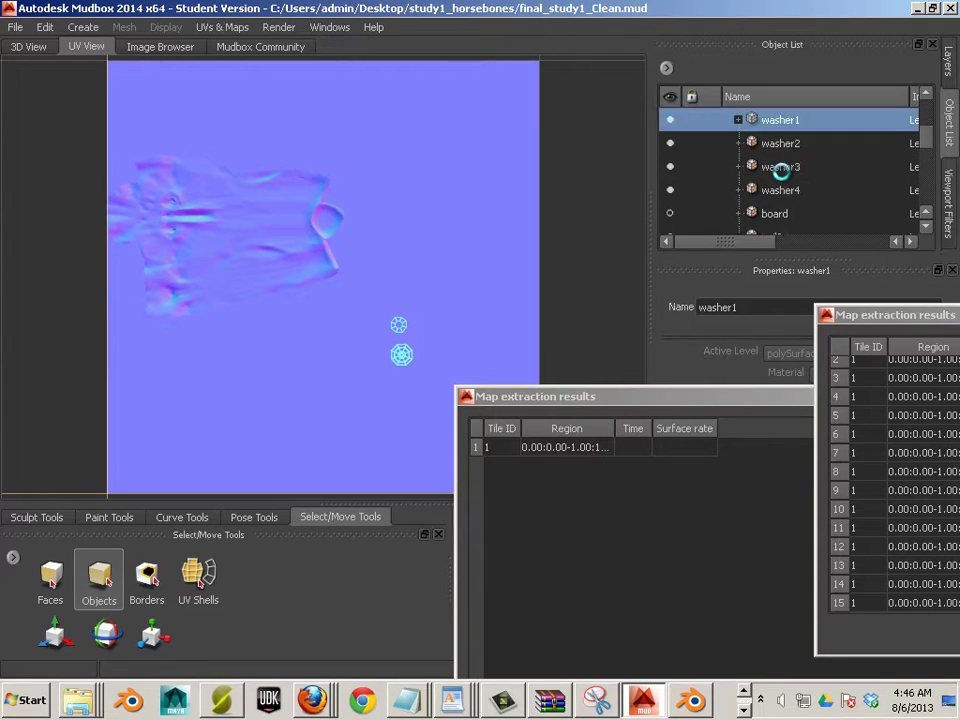
shift+click(781, 144)
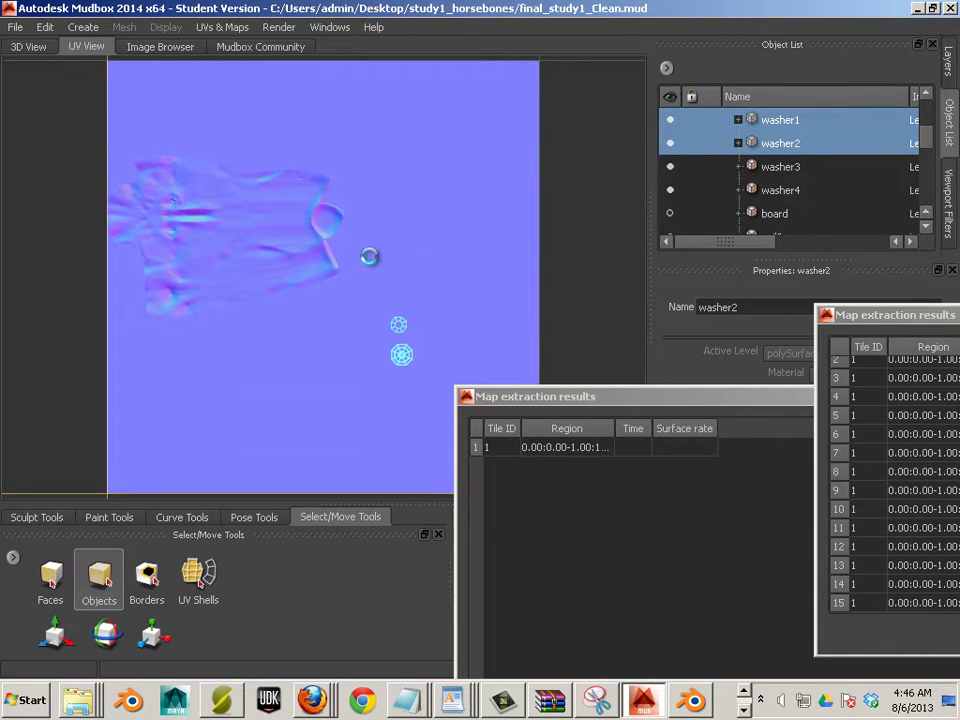
click(752, 163)
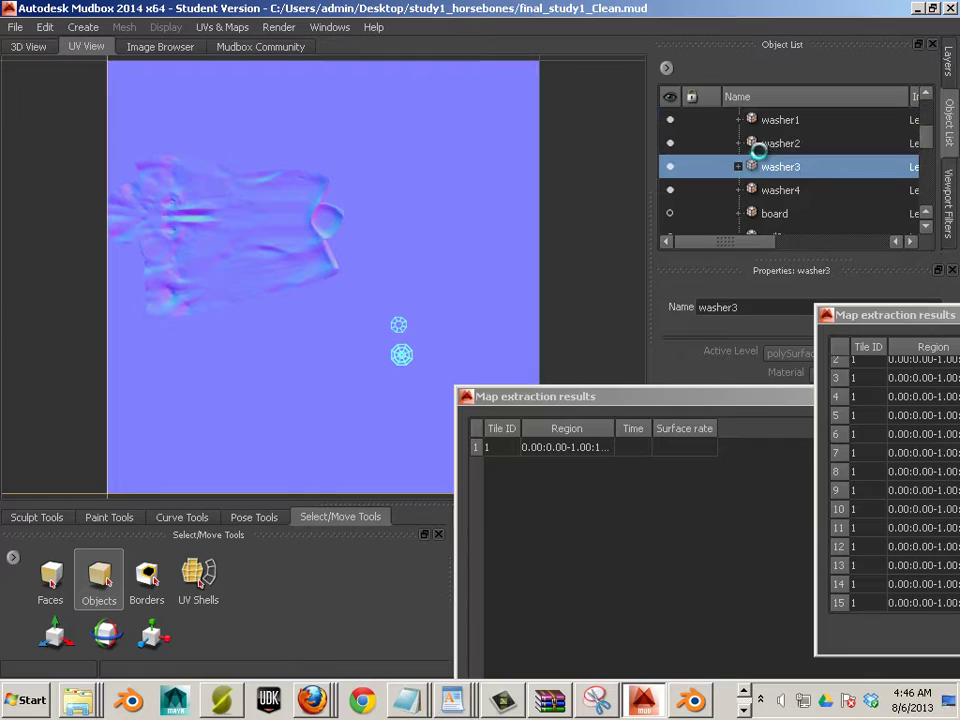
scroll(761, 146, up, 1)
Select nail1 together with washer1 to compare their UV shells.
click(766, 166)
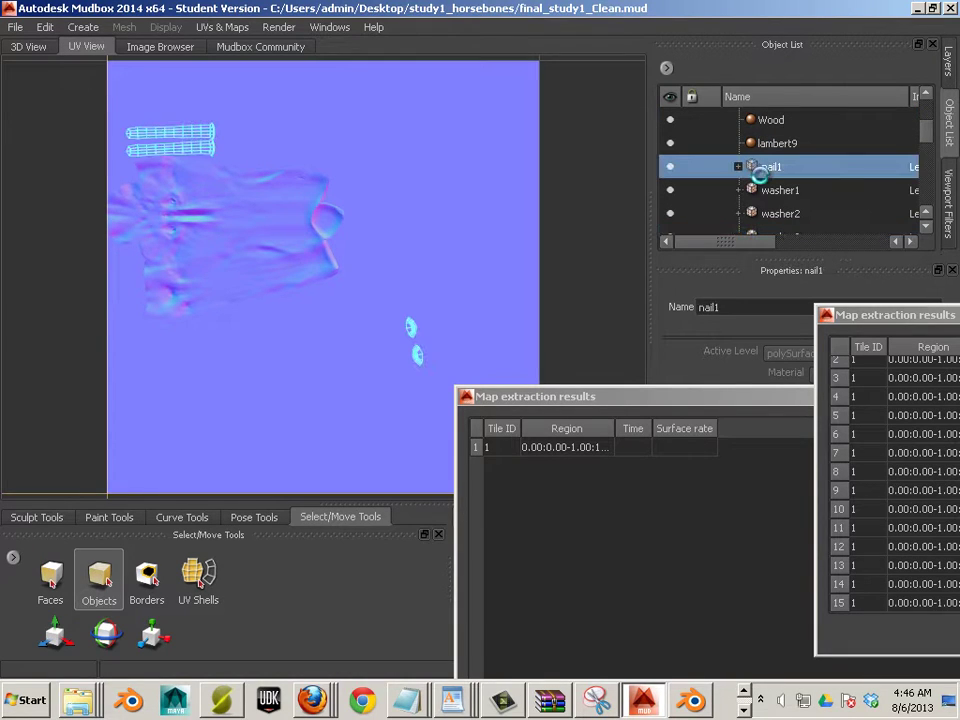
shift+click(770, 190)
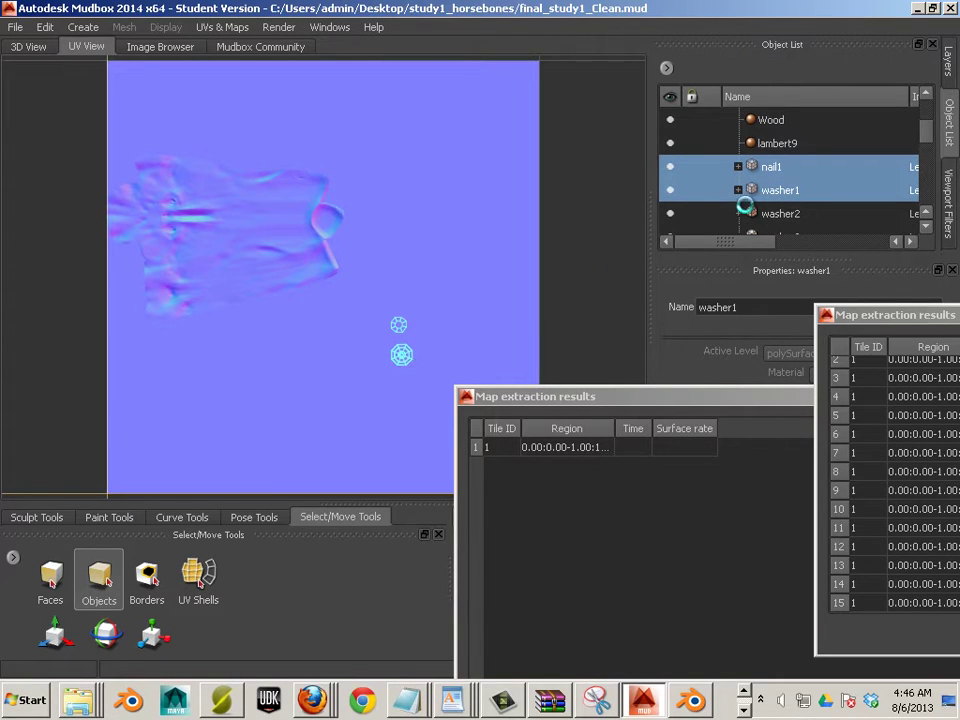
scroll(746, 208, down, 3)
scroll(742, 211, up, 2)
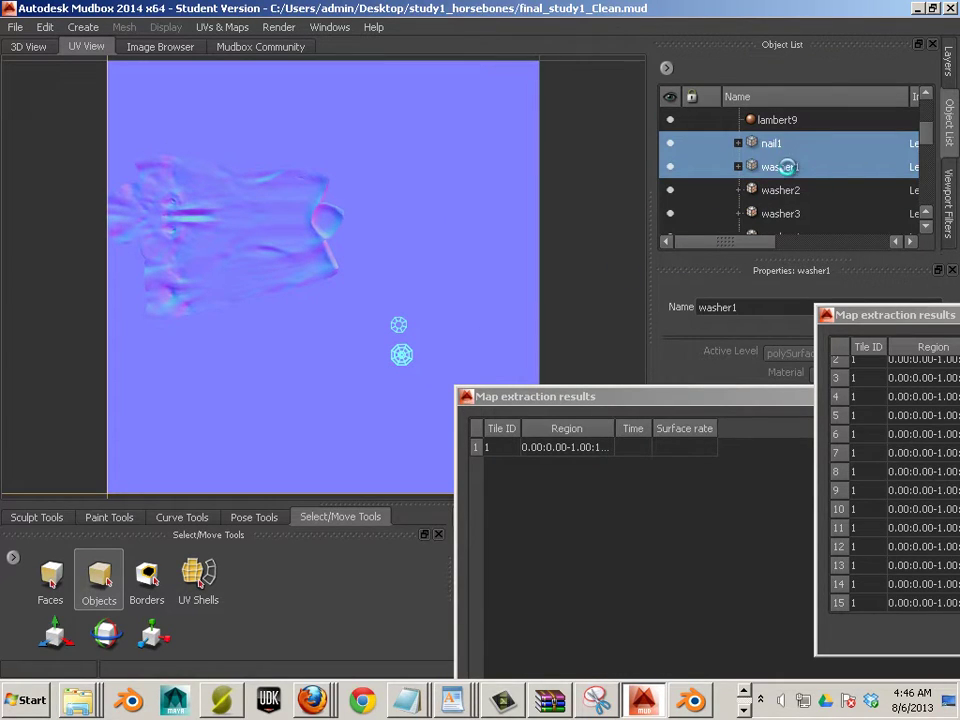
scroll(785, 165, down, 3)
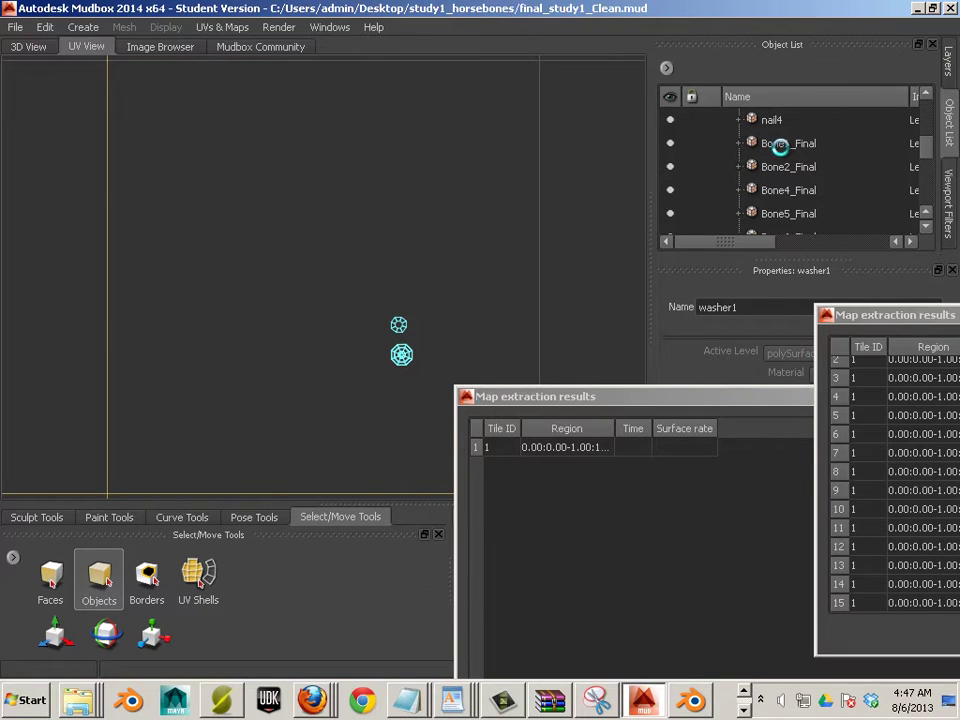
Select Bone1_Final, then add Bone2_Final, Bone4_Final and Bone5_Final.
click(779, 145)
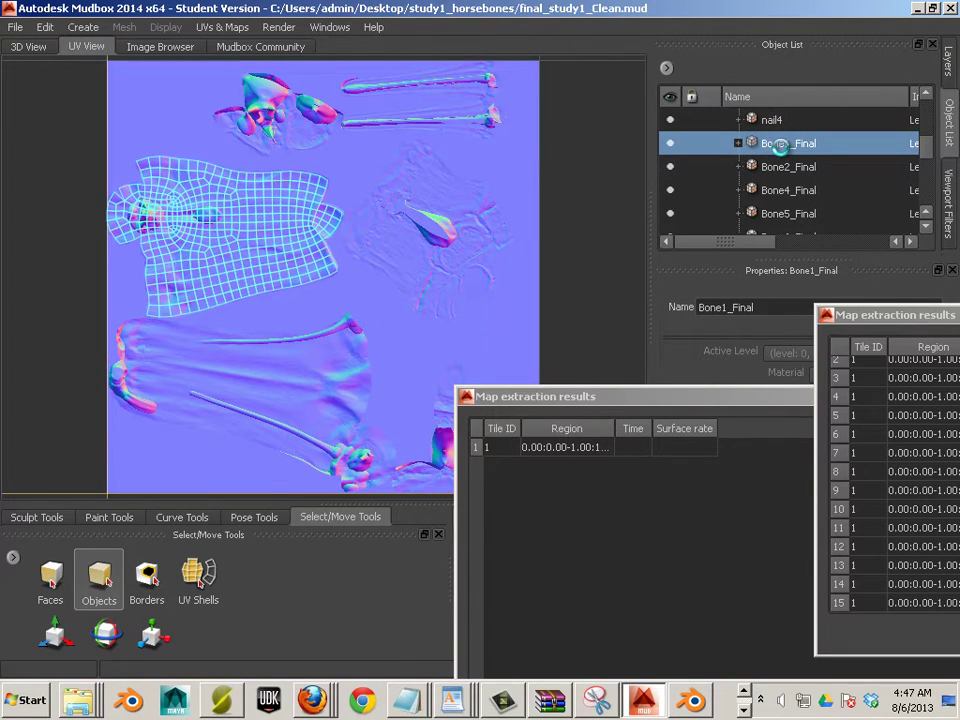
scroll(776, 157, up, 4)
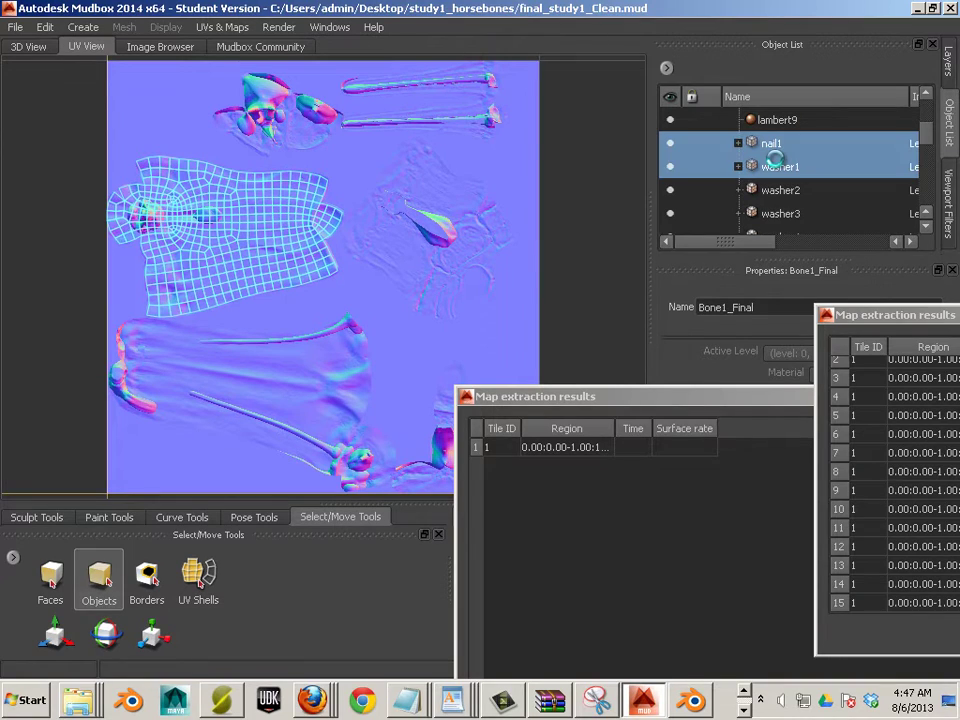
scroll(775, 157, down, 4)
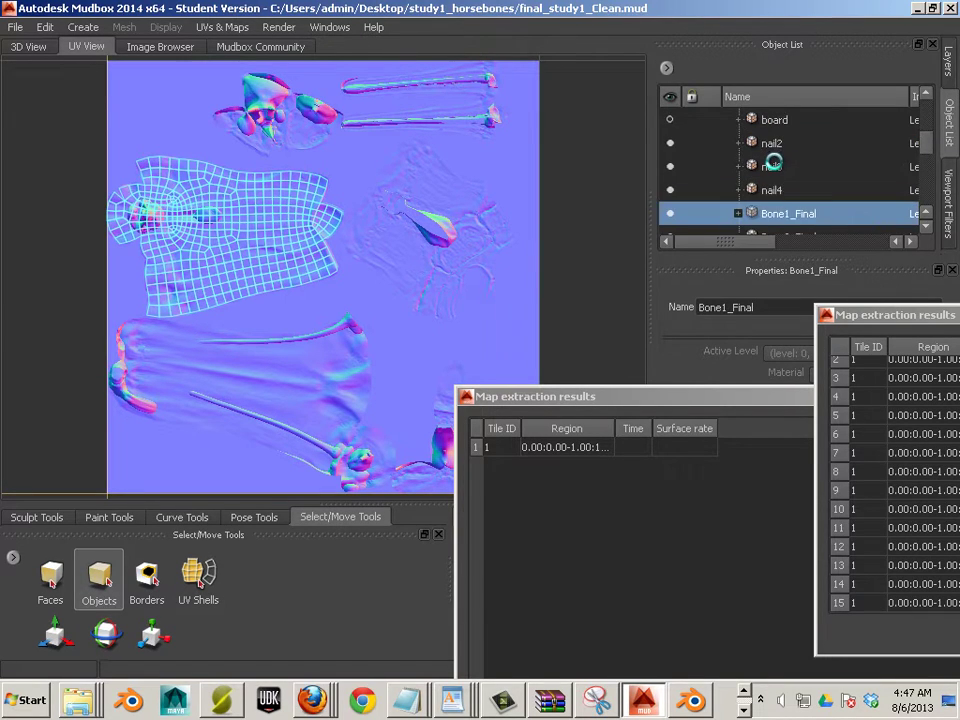
scroll(773, 163, down, 1)
shift+click(771, 168)
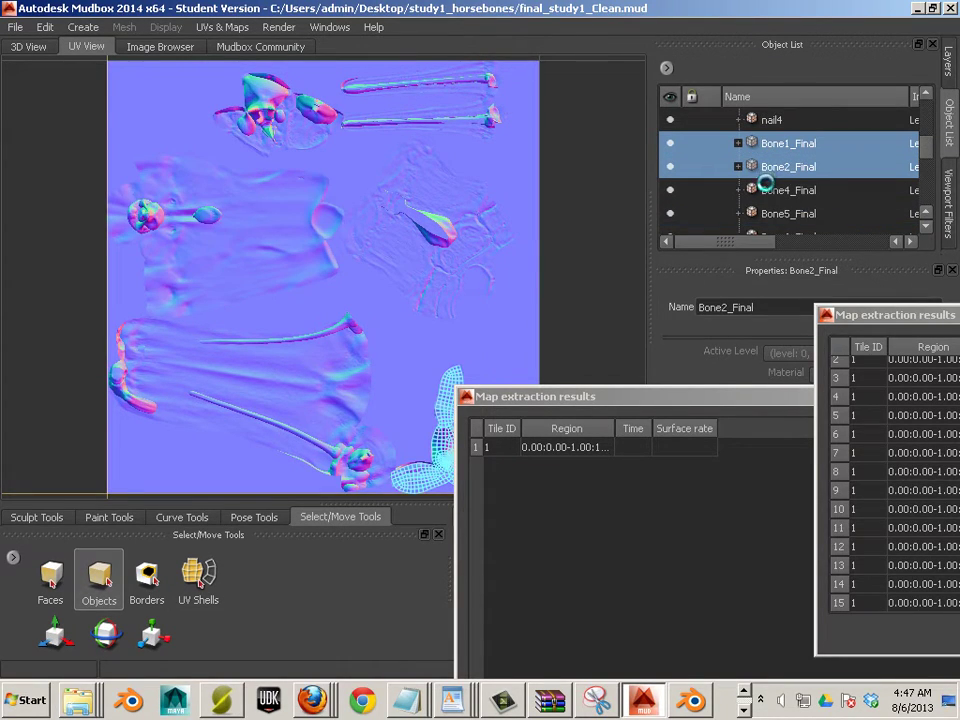
shift+click(768, 190)
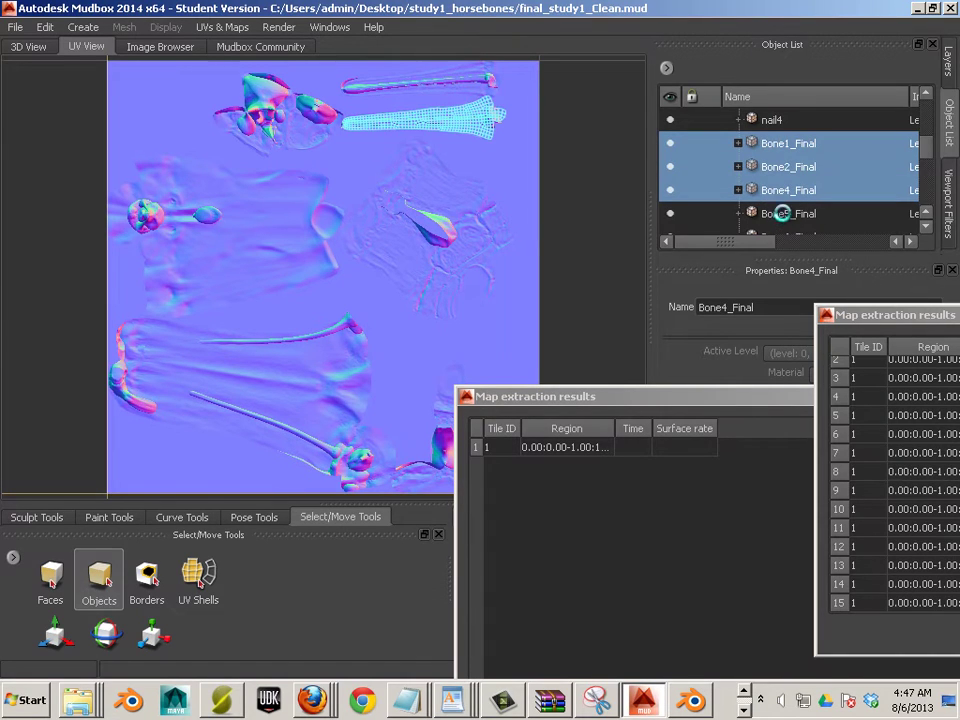
shift+click(781, 213)
Add Bone6_Final, Bone3_Final and Bone8_Final, then extend the selection across the nail and washer meshes.
scroll(782, 212, down, 1)
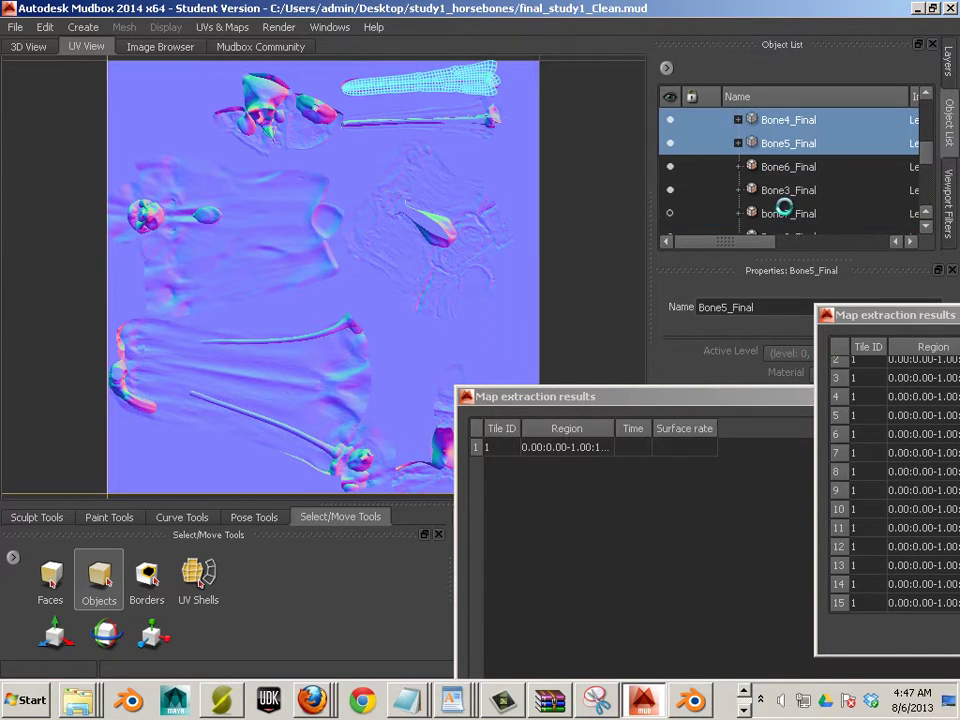
shift+click(784, 170)
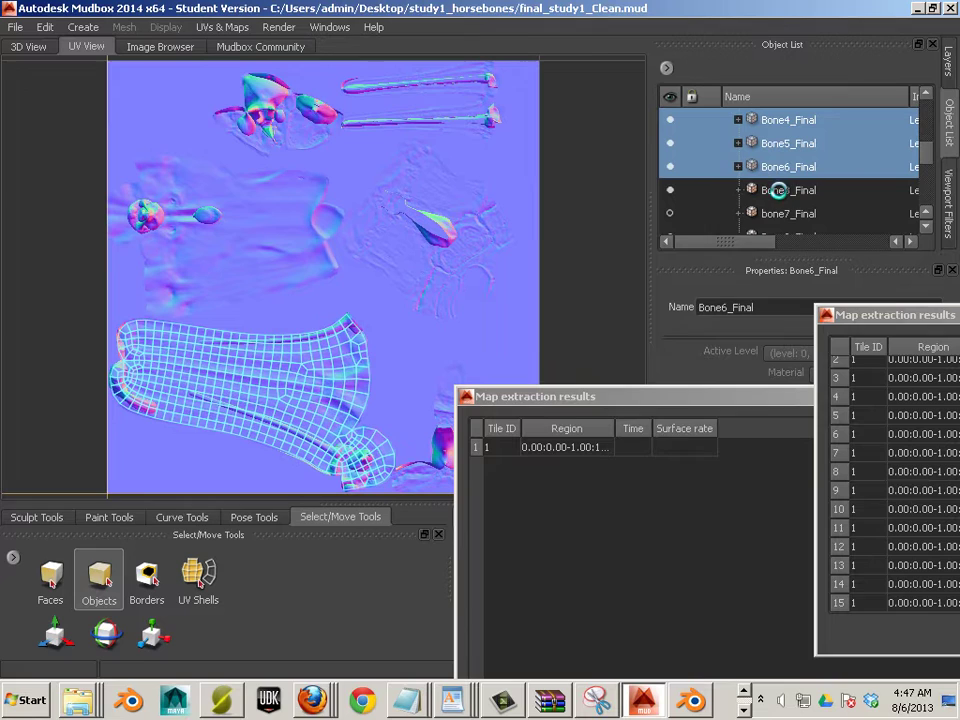
shift+click(776, 189)
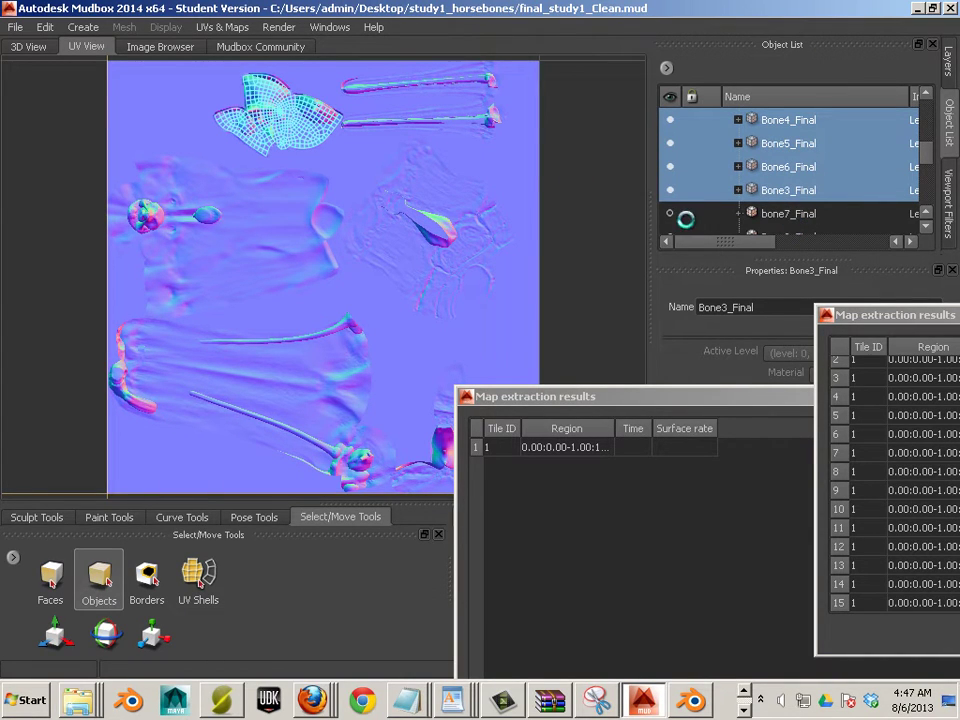
scroll(826, 224, down, 1)
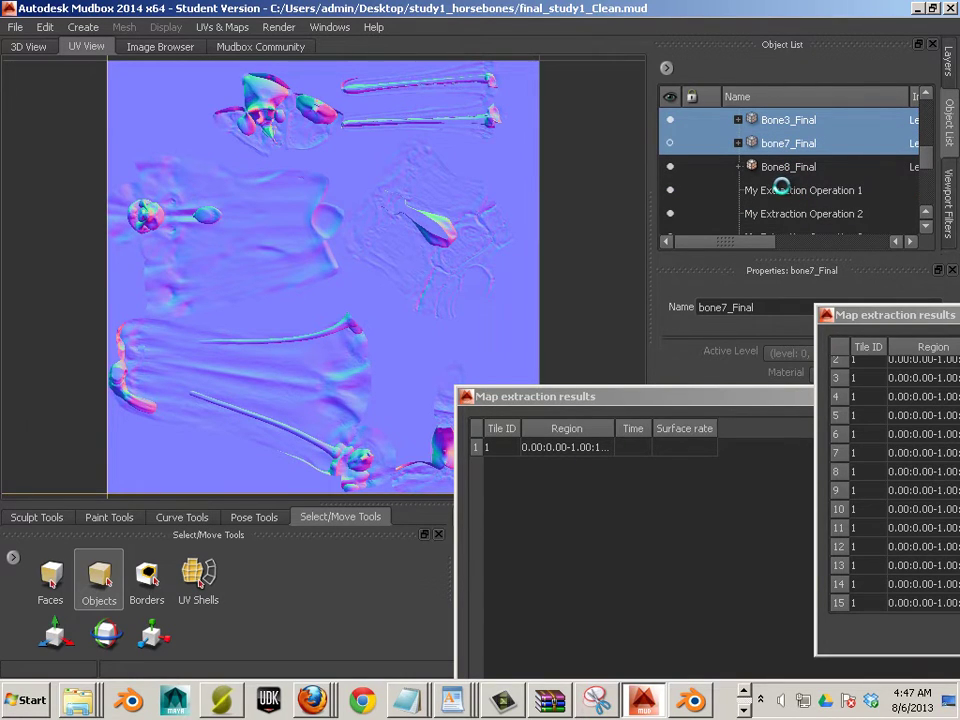
ctrl+click(772, 148)
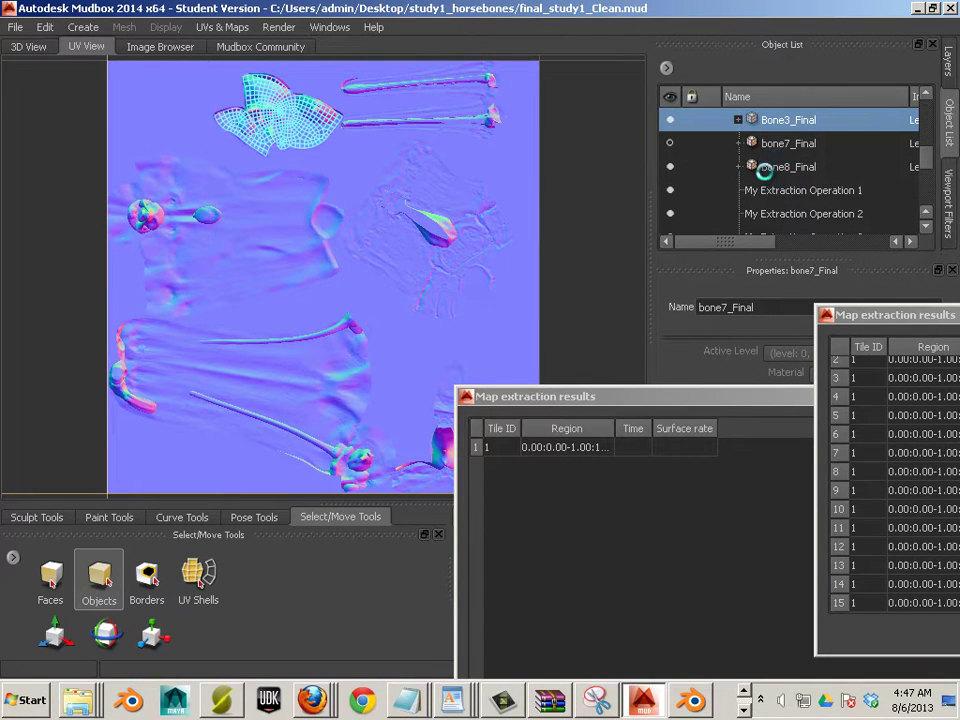
ctrl+click(764, 167)
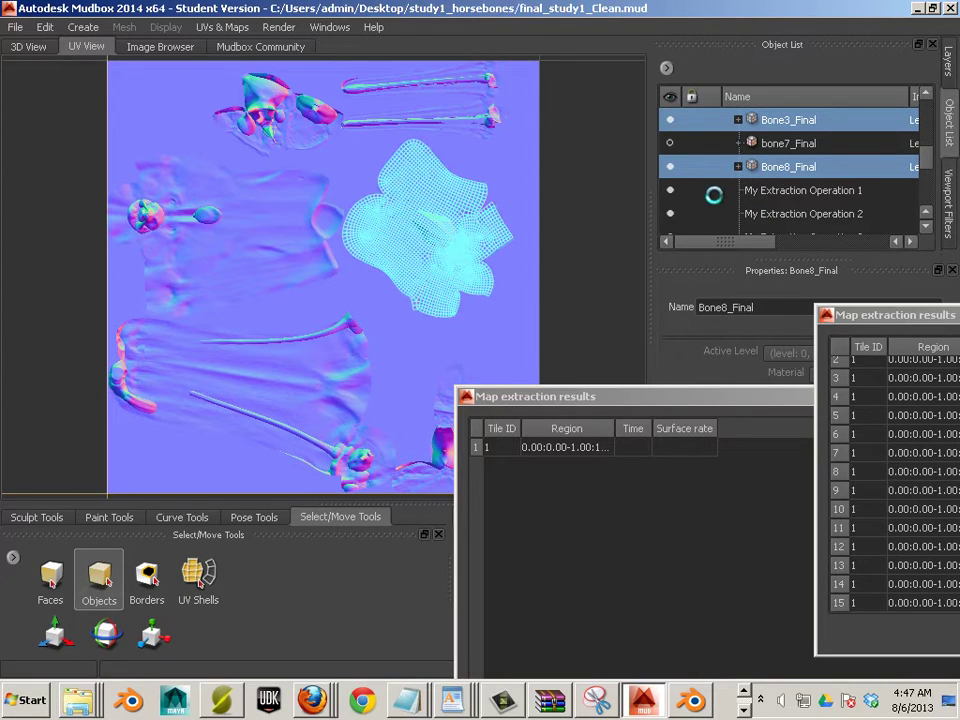
shift+click(822, 168)
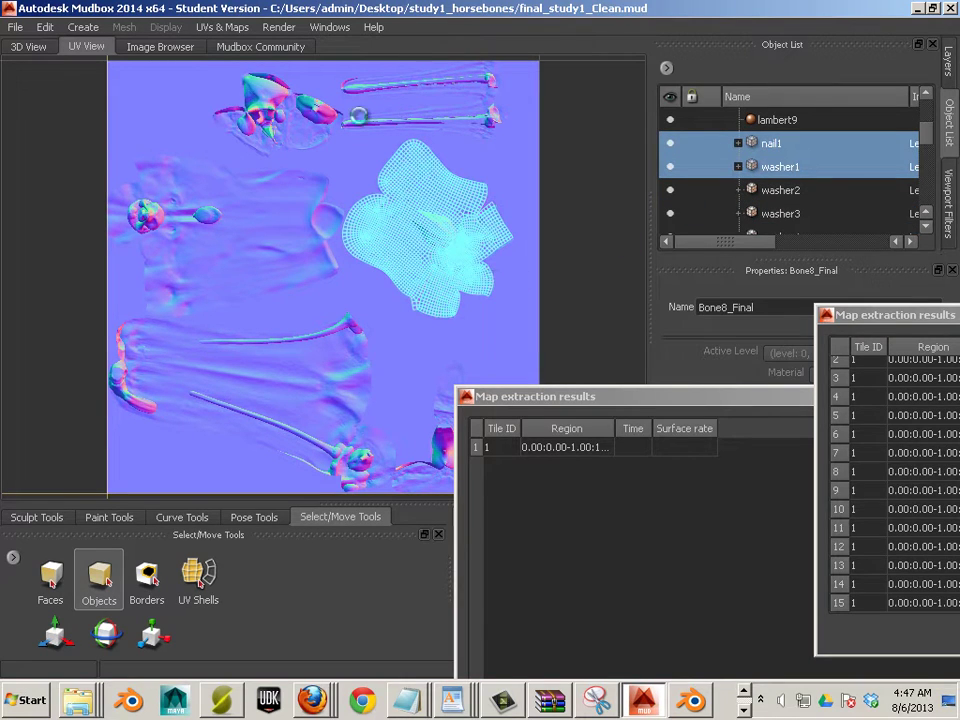
Start a new Normal Map extraction with all meshes added as targets and sources.
click(233, 27)
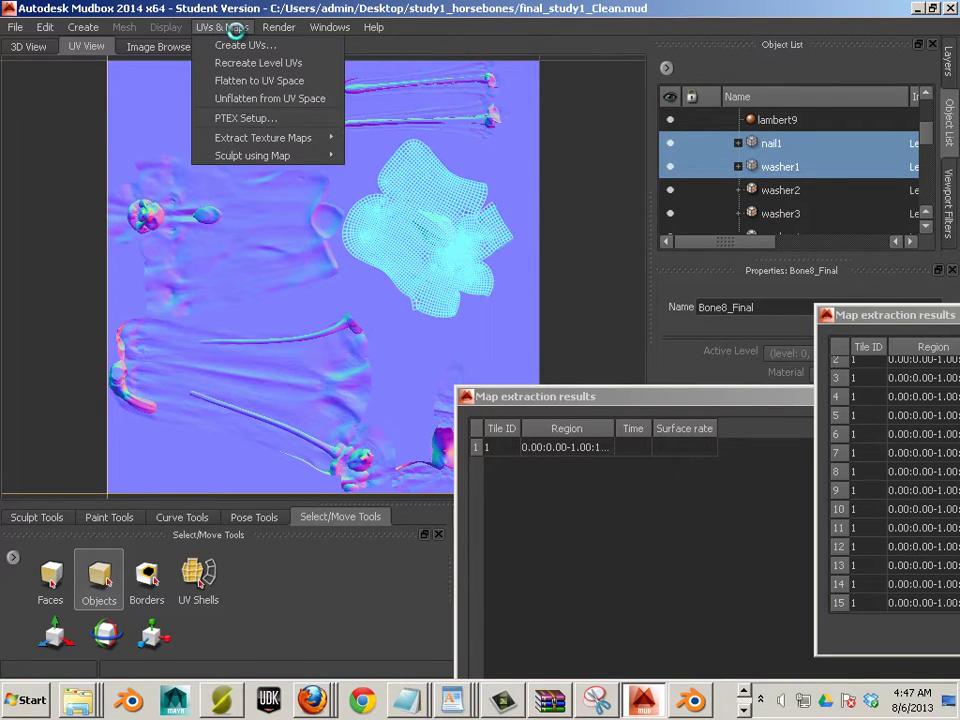
mouse_move(278, 154)
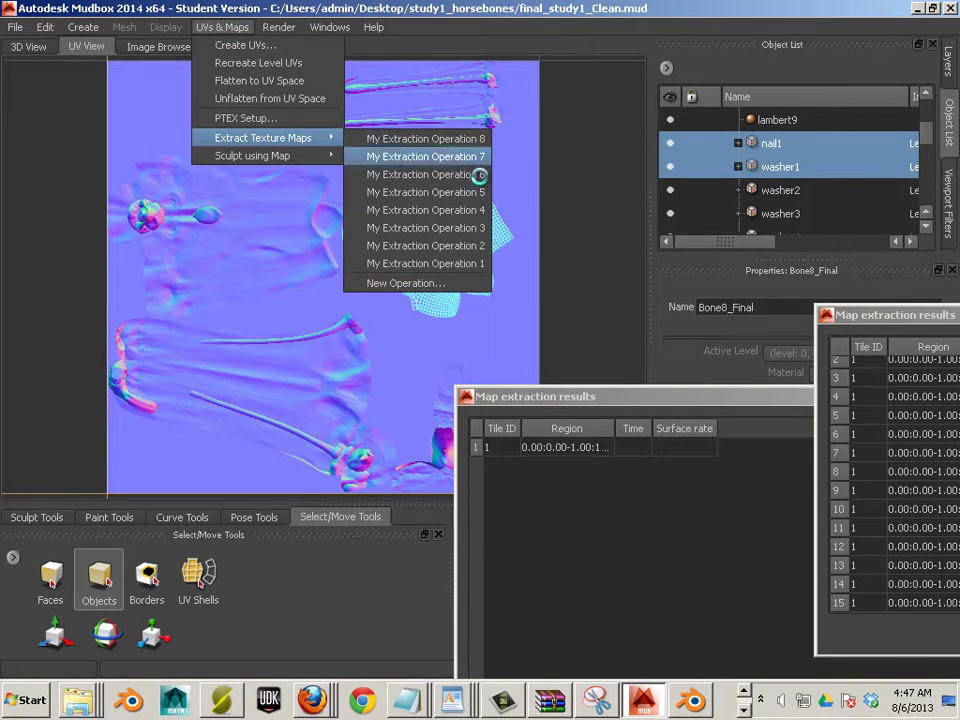
click(455, 284)
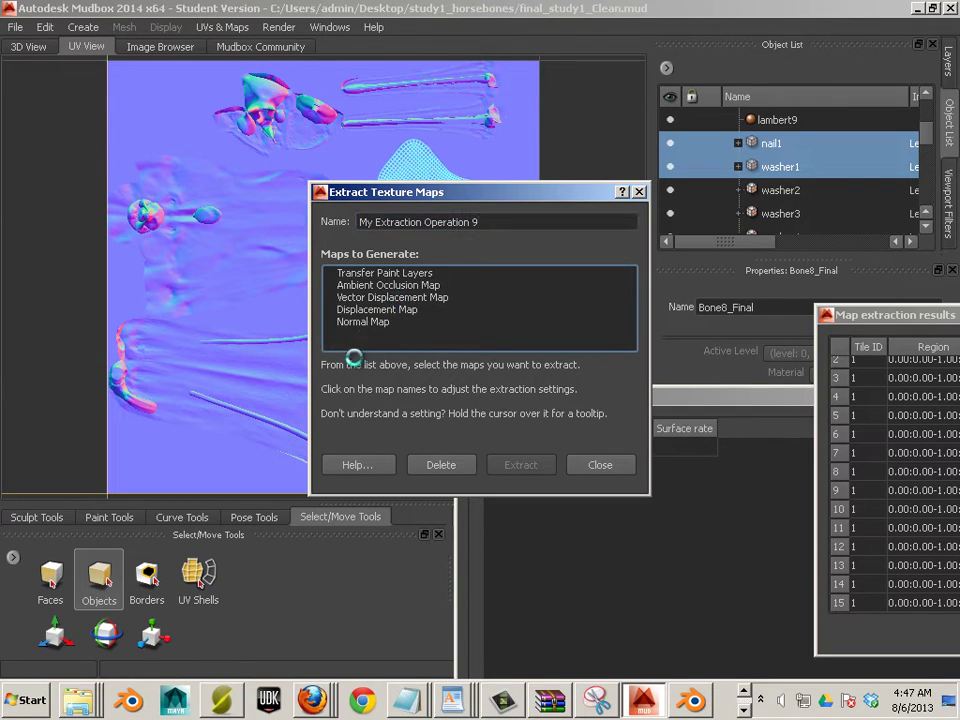
click(366, 322)
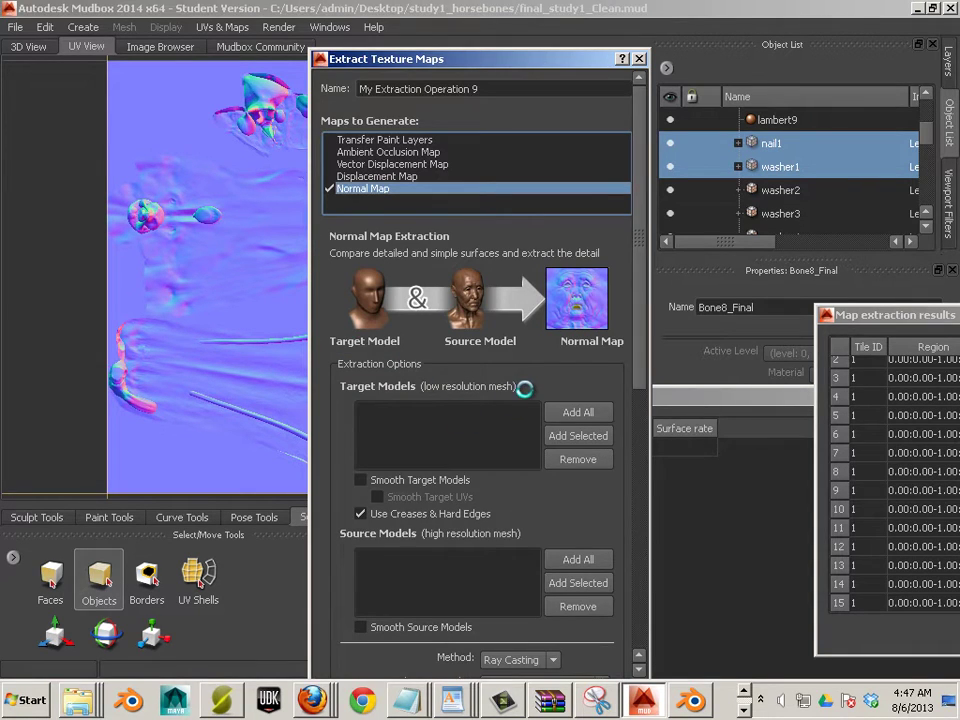
scroll(521, 388, down, 3)
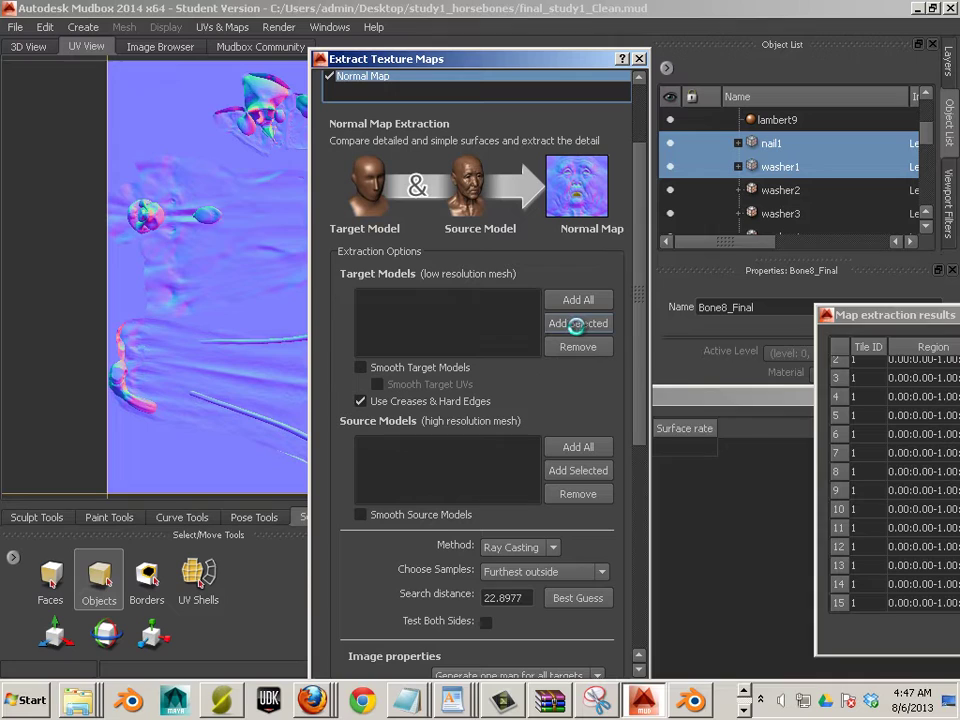
click(578, 323)
click(578, 470)
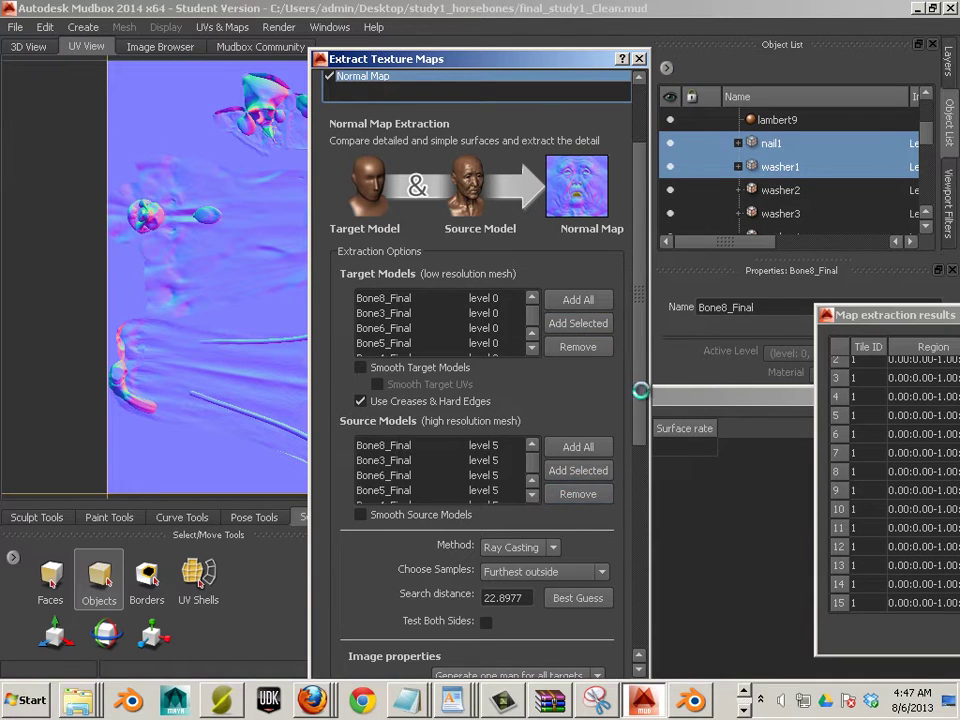
Set the extraction method to Subdivision and the image size to 2048x2048.
scroll(574, 399, down, 5)
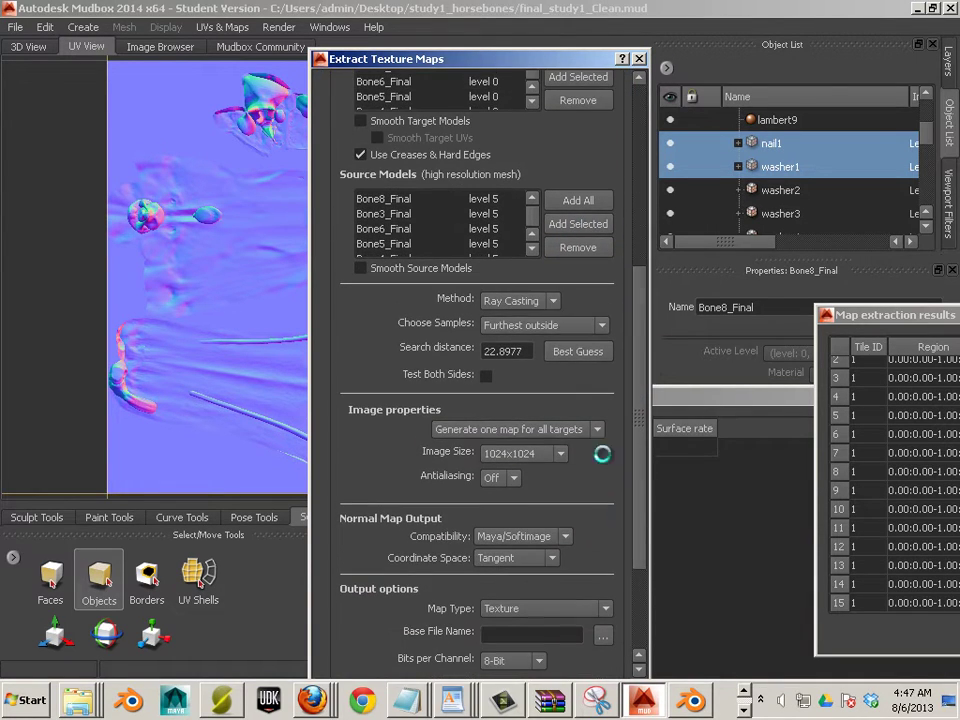
click(549, 302)
click(544, 318)
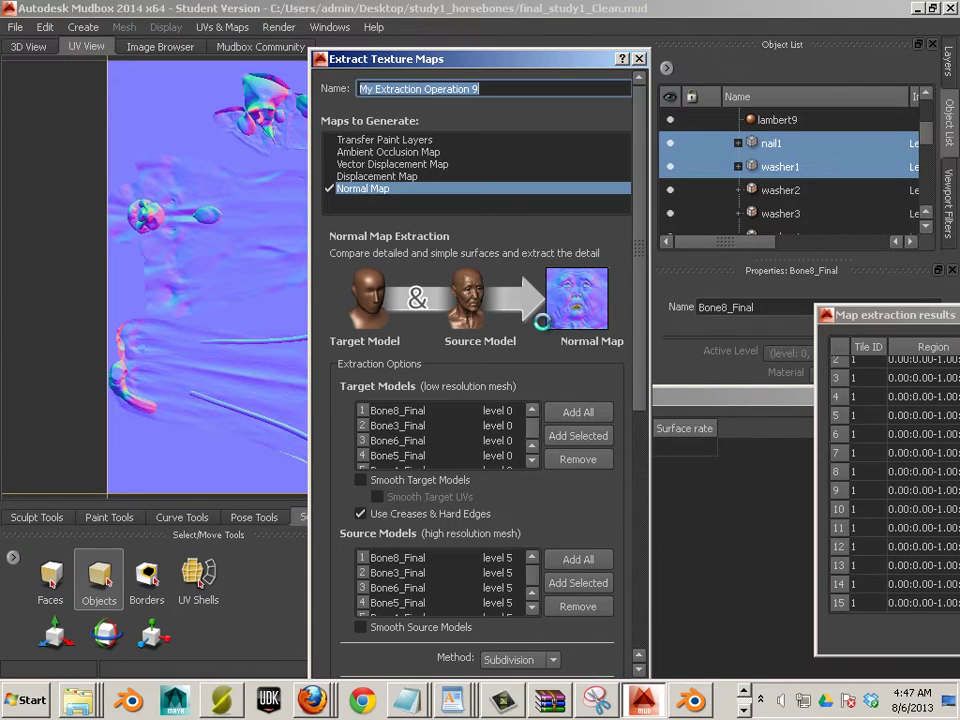
drag(633, 336, 621, 620)
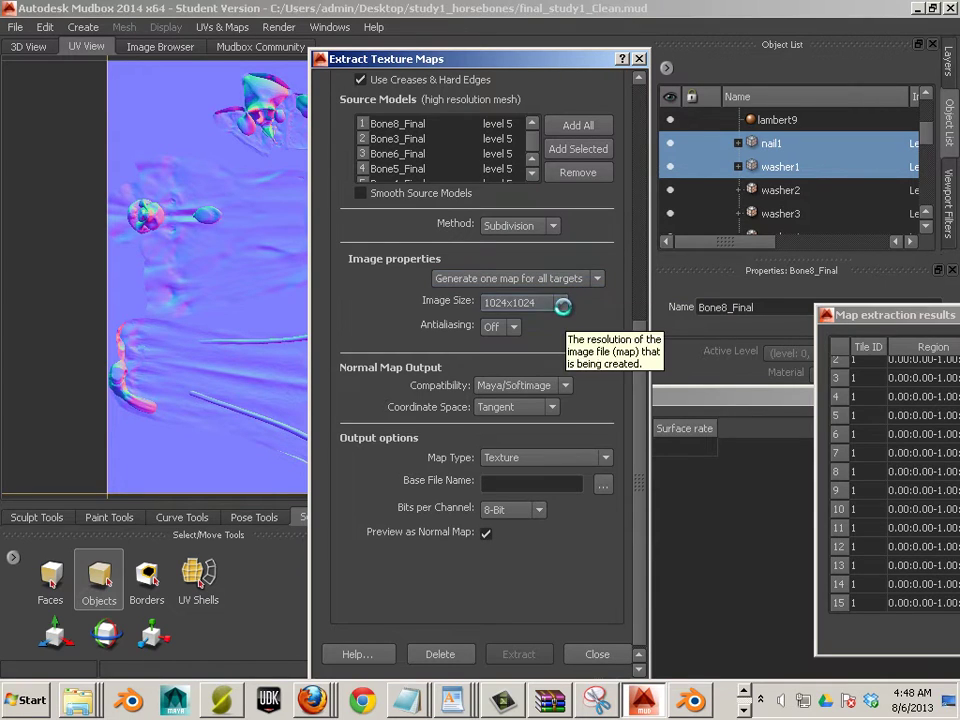
click(562, 306)
click(546, 360)
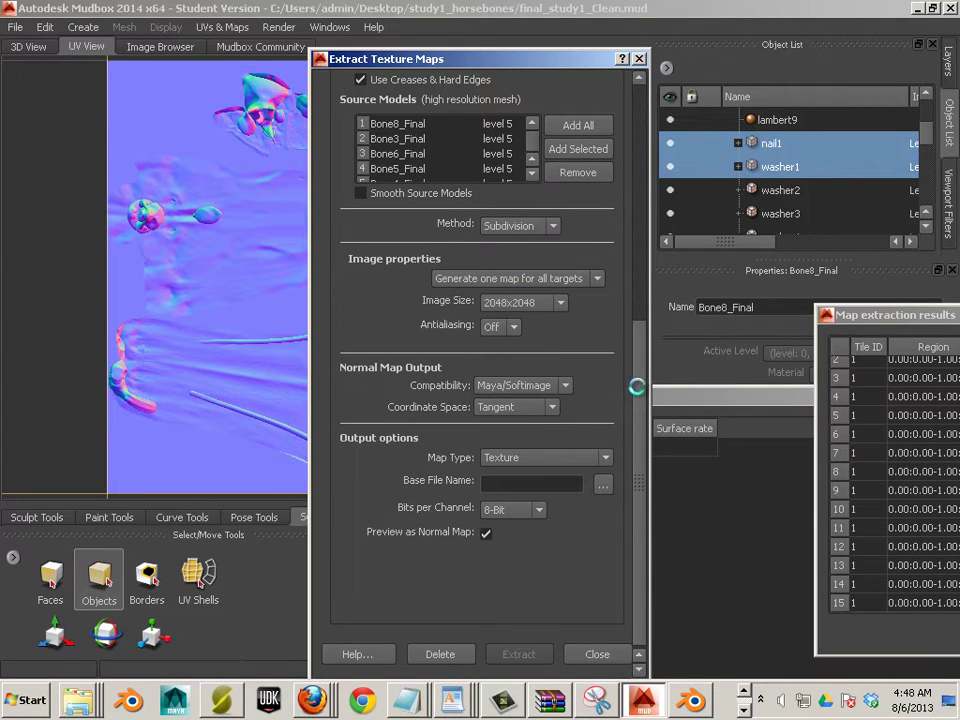
Set the output to bone1.png in the Mapping folder, replacing the existing file, and extract.
click(603, 484)
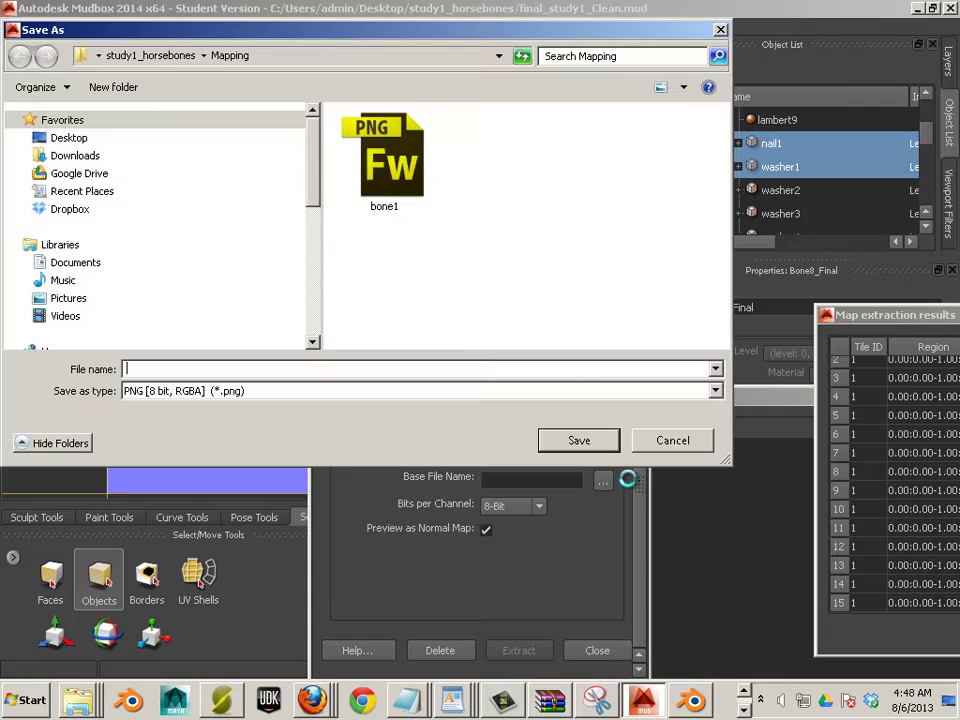
click(424, 176)
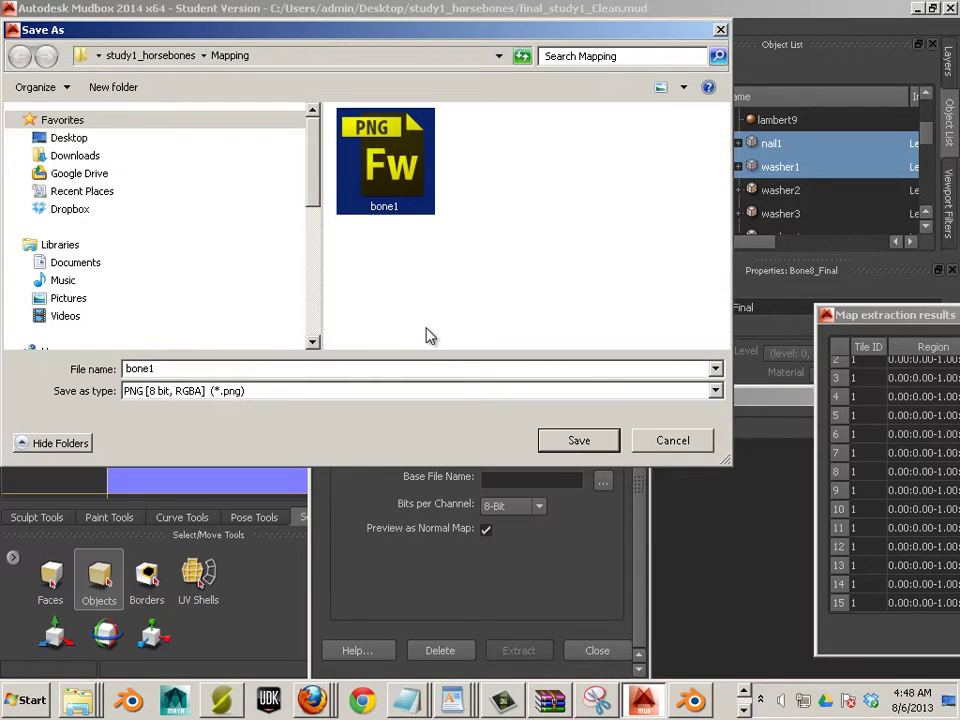
click(579, 440)
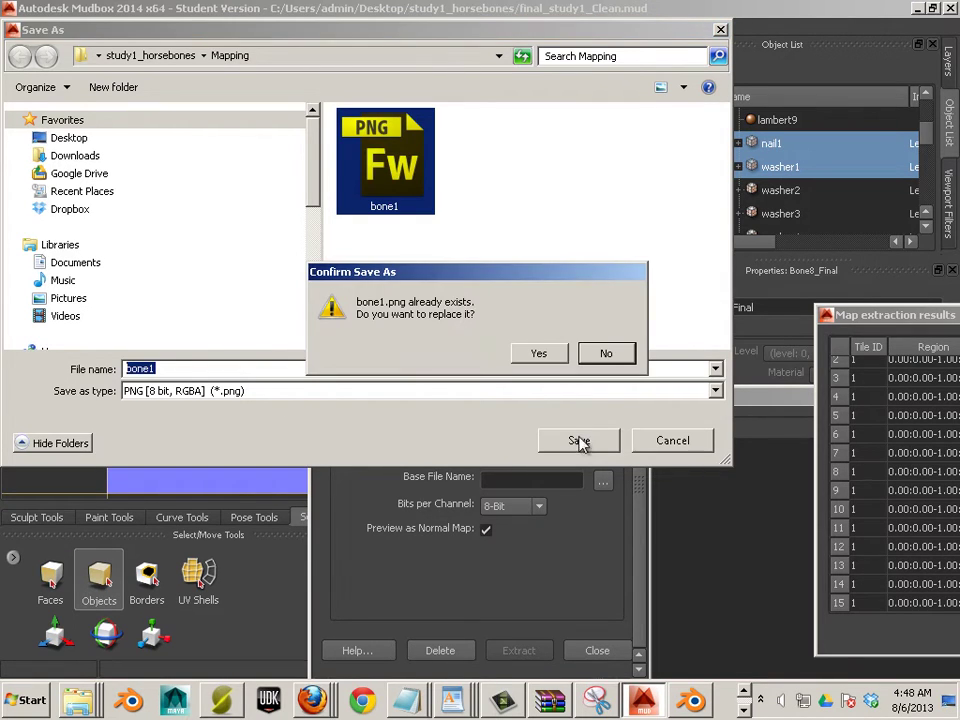
click(538, 353)
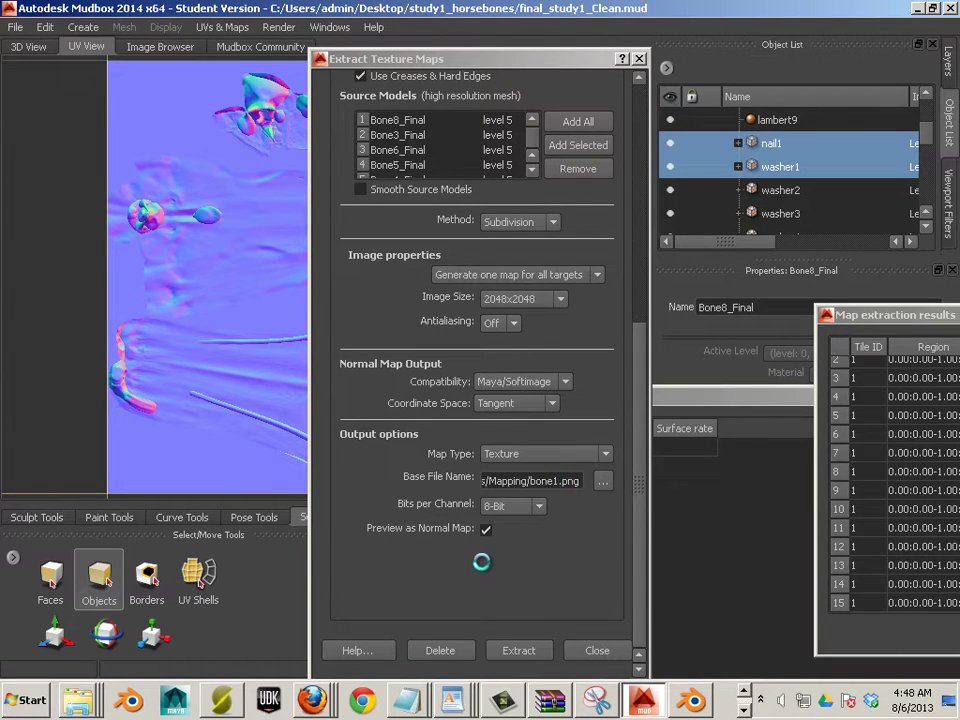
click(514, 651)
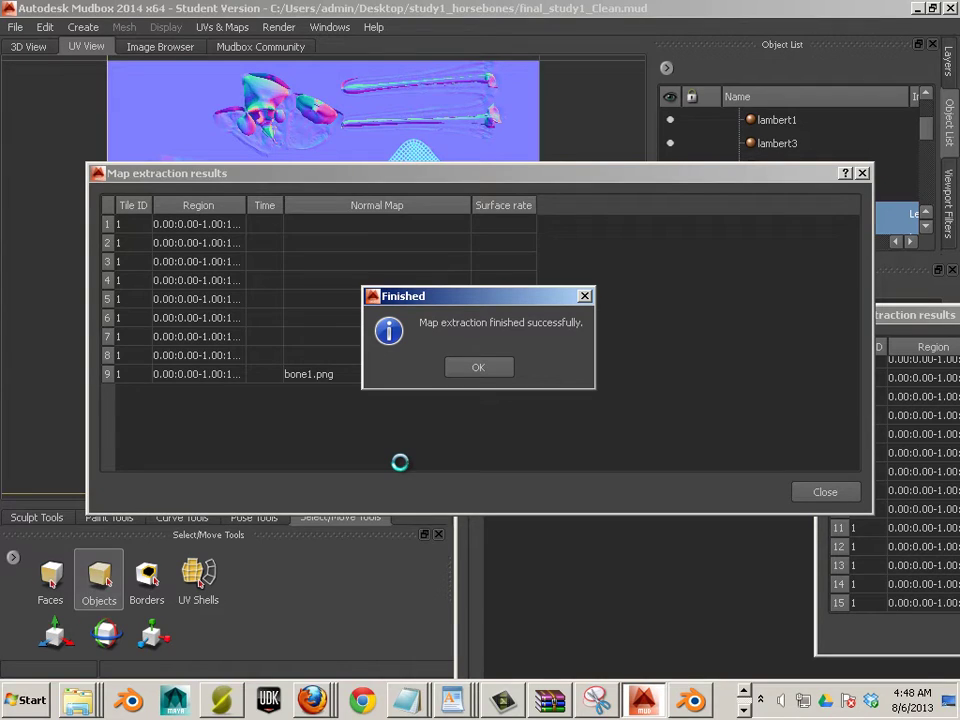
Dismiss the extraction-finished notice and close the map extraction results window.
click(484, 368)
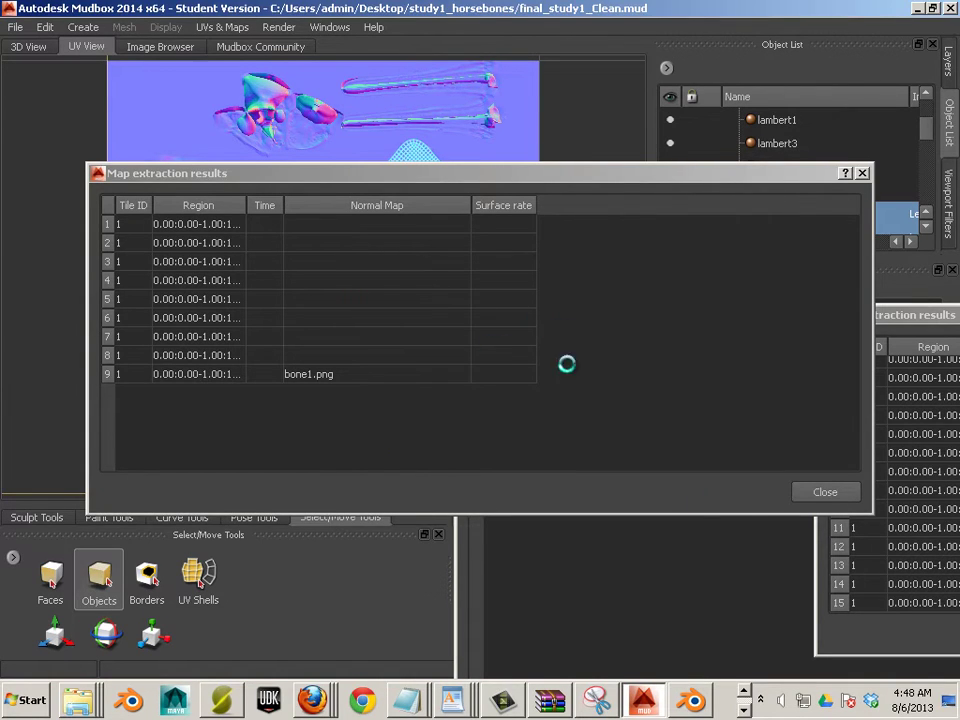
click(825, 491)
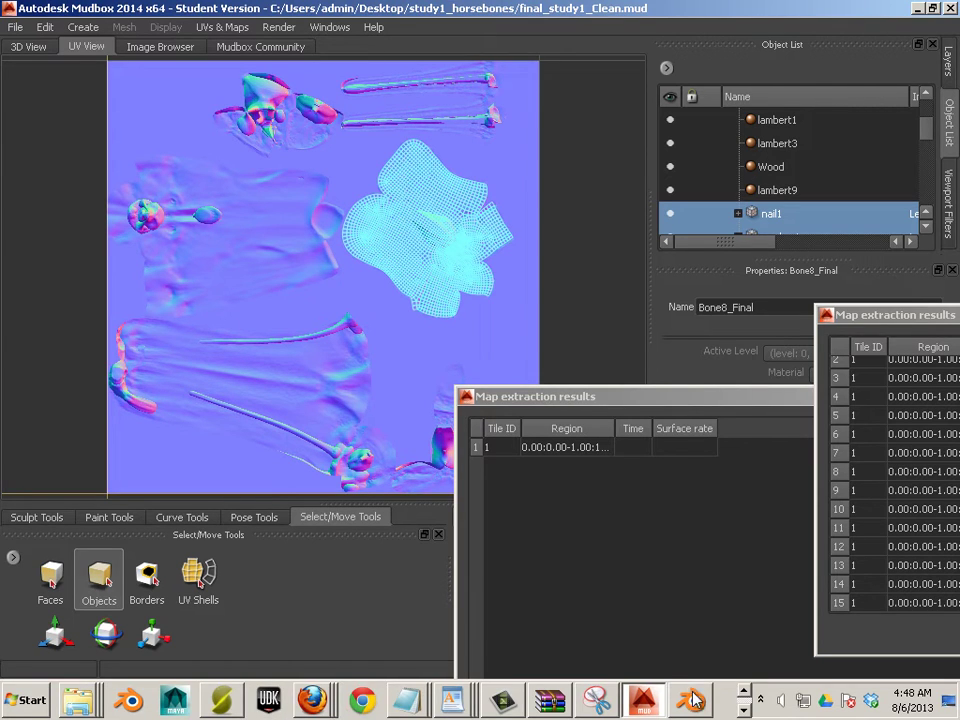
click(743, 709)
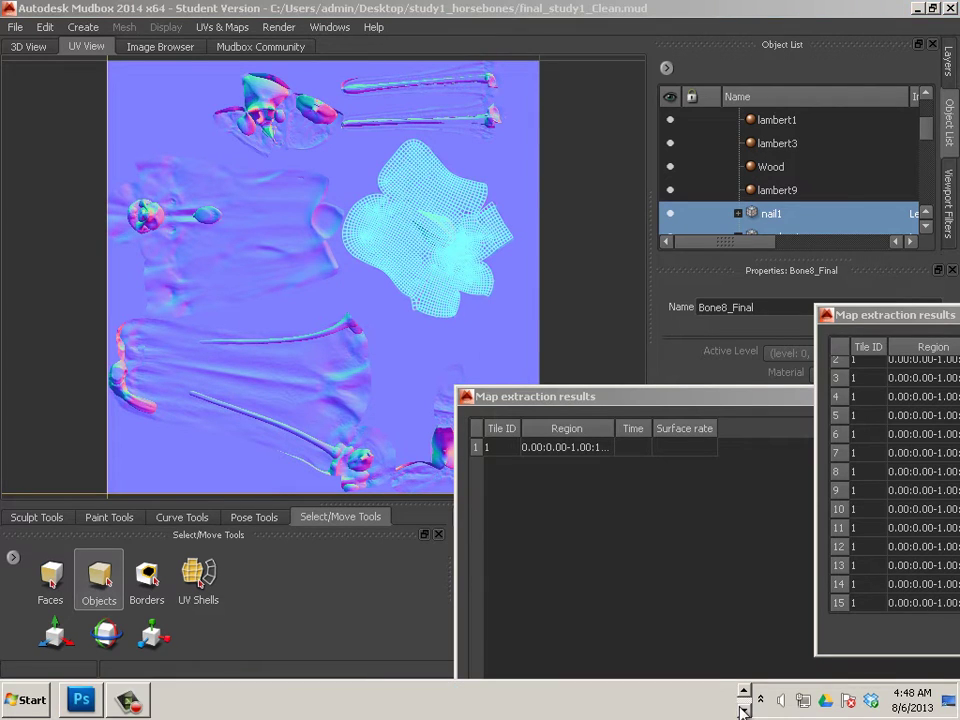
Open bone1.png from the Mapping folder in Photoshop, zoom to inspect it, then return to Mudbox.
click(80, 699)
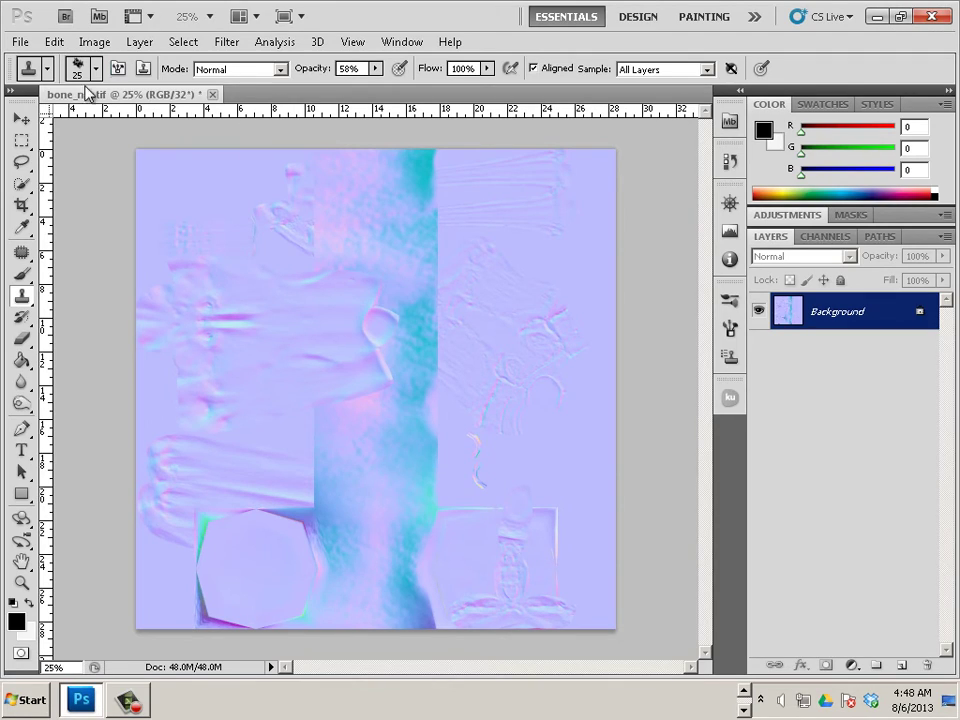
click(20, 41)
click(62, 78)
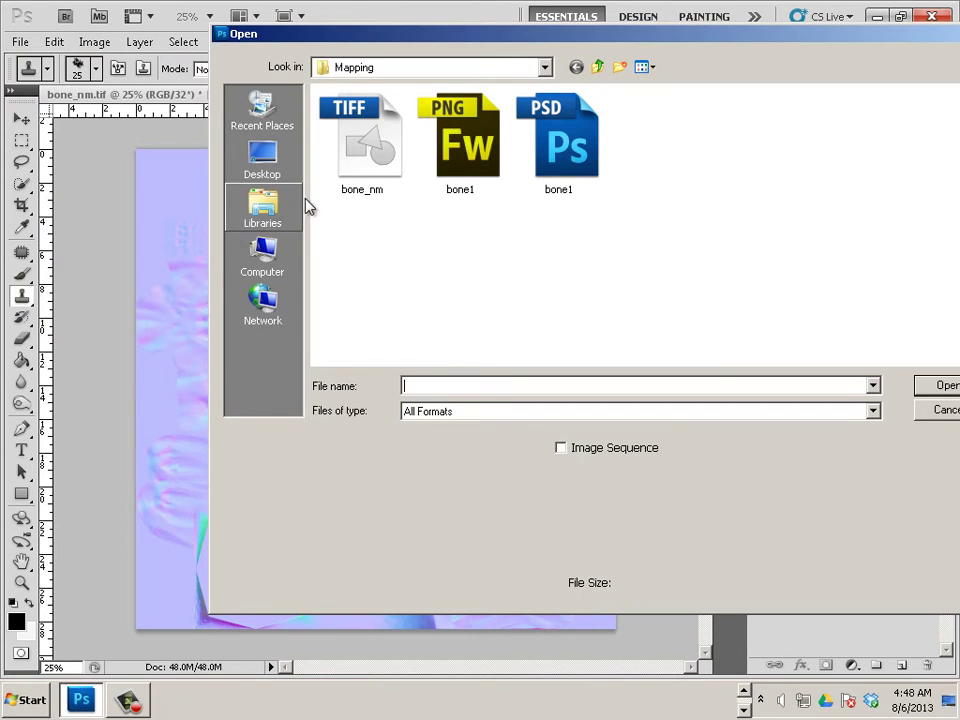
double_click(460, 145)
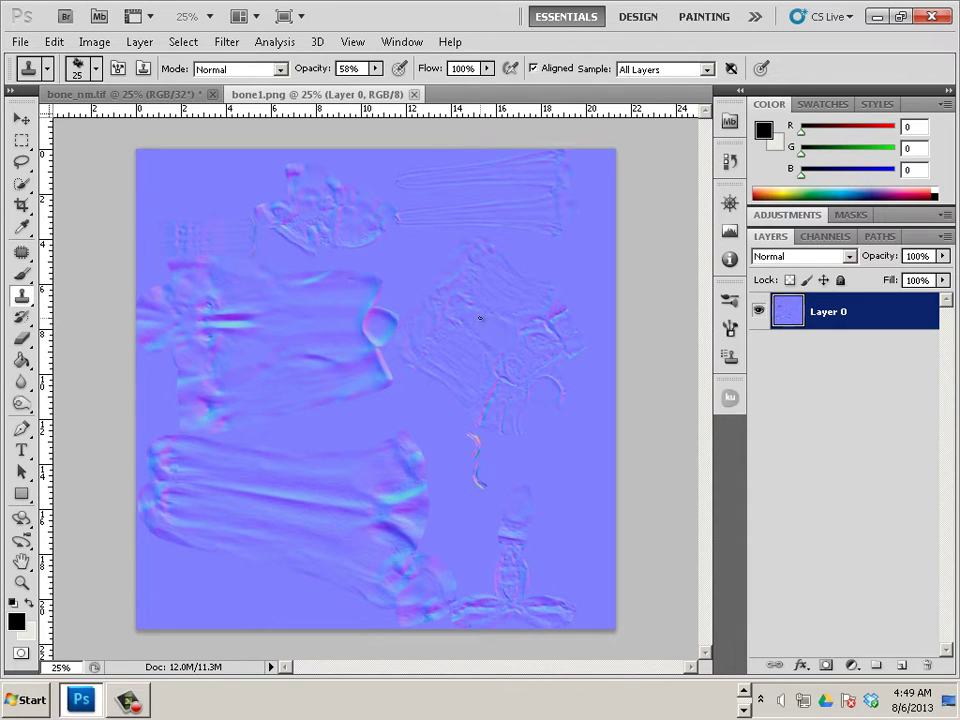
alt+scroll(478, 319, up, 5)
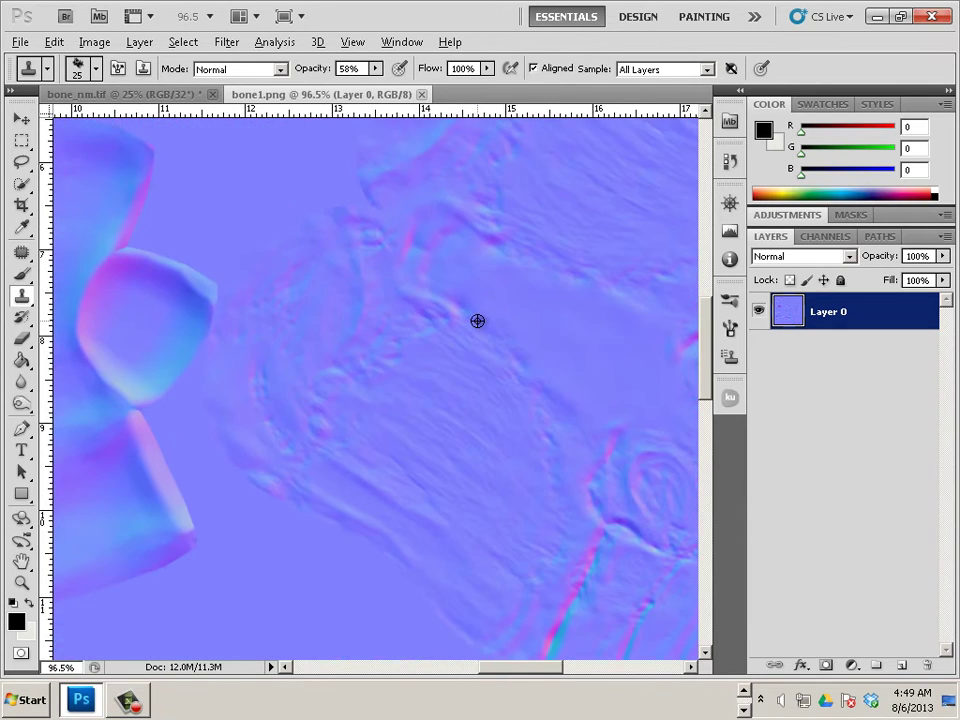
scroll(477, 320, up, 8)
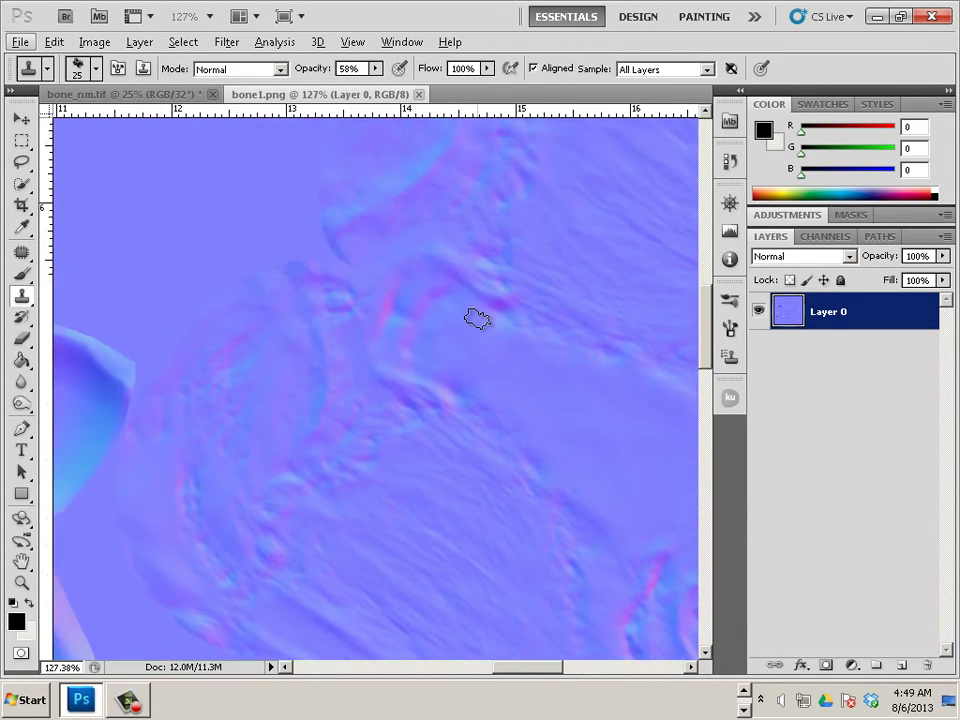
alt+scroll(477, 319, down, 4)
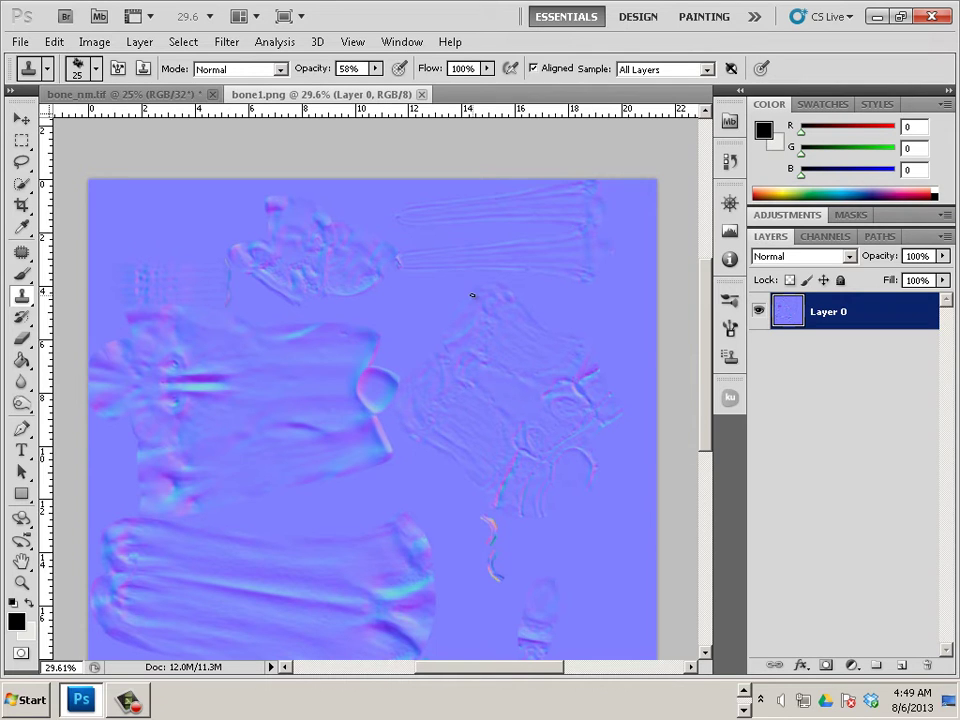
key(alt+Tab)
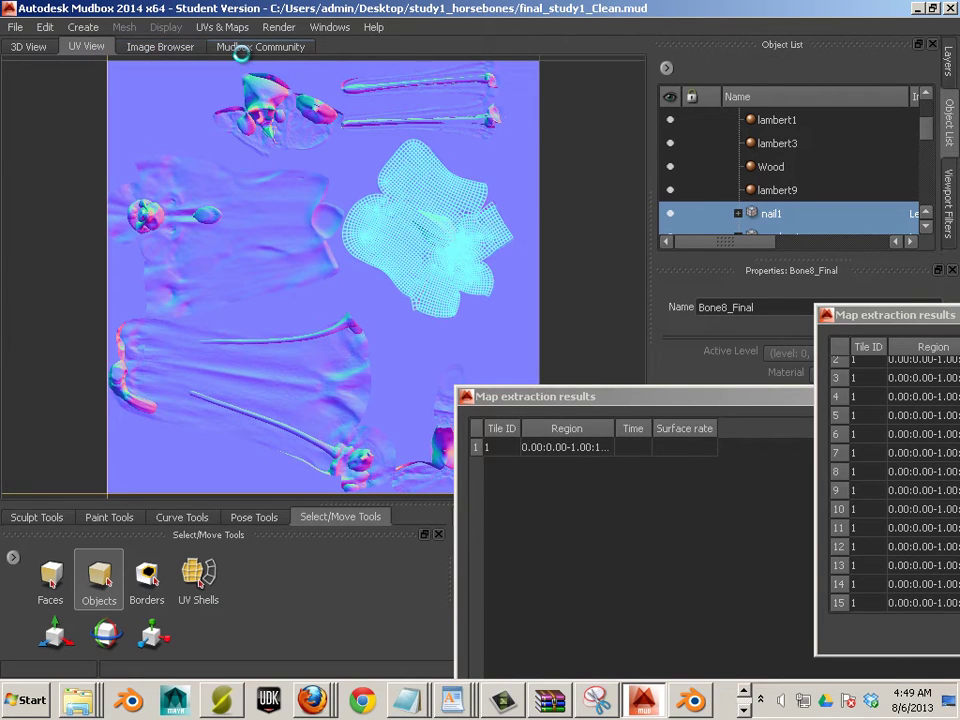
Start a new Ambient Occlusion Map extraction with the bone meshes as targets and sources.
click(15, 44)
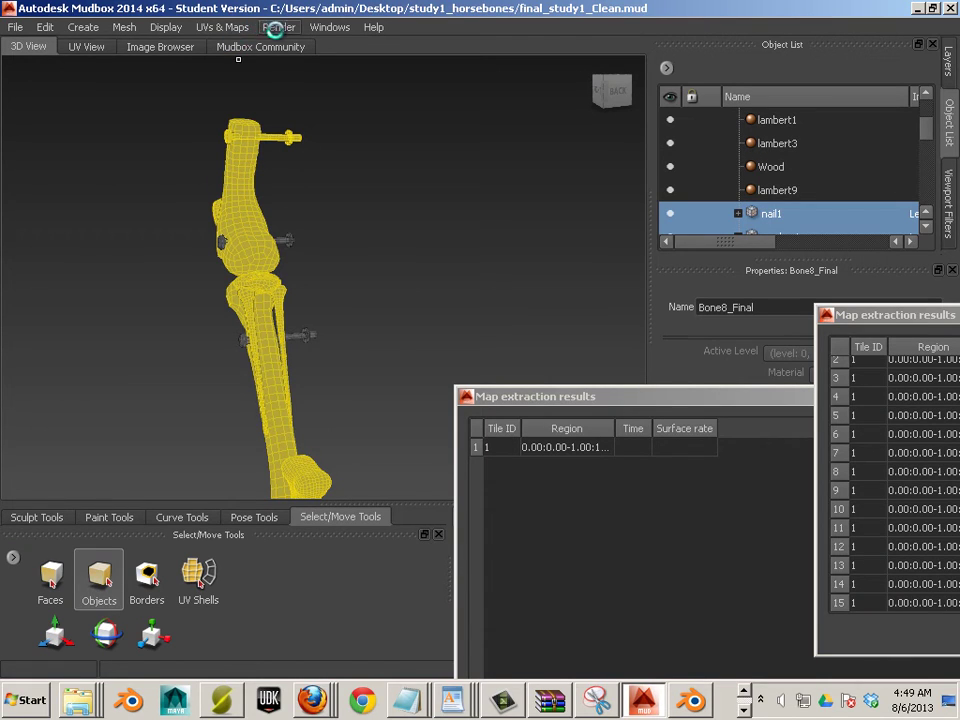
click(238, 27)
mouse_move(245, 140)
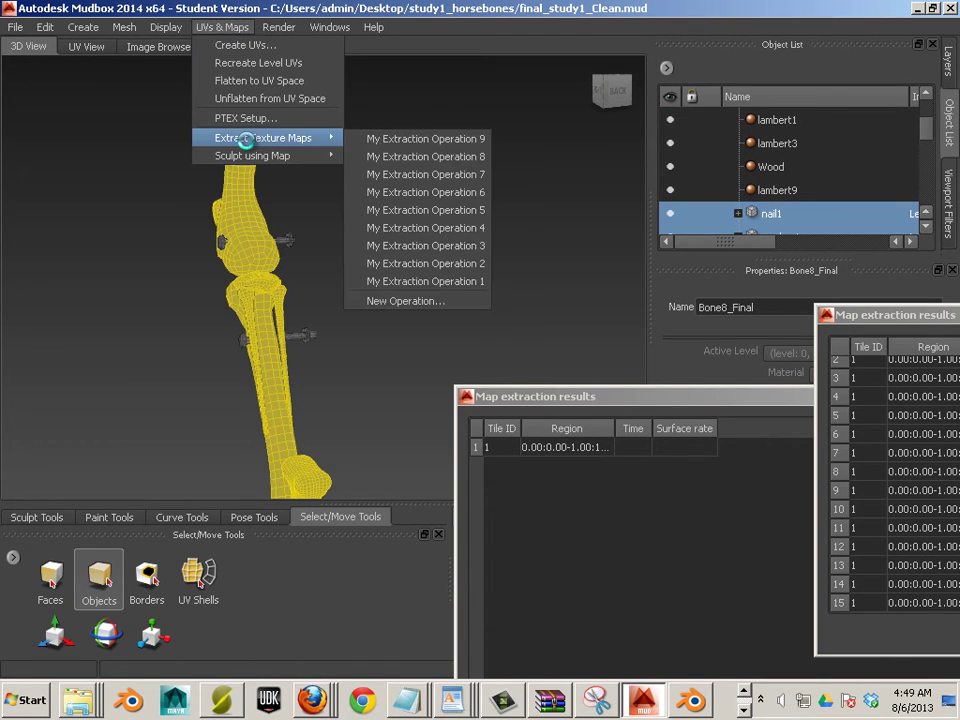
click(405, 300)
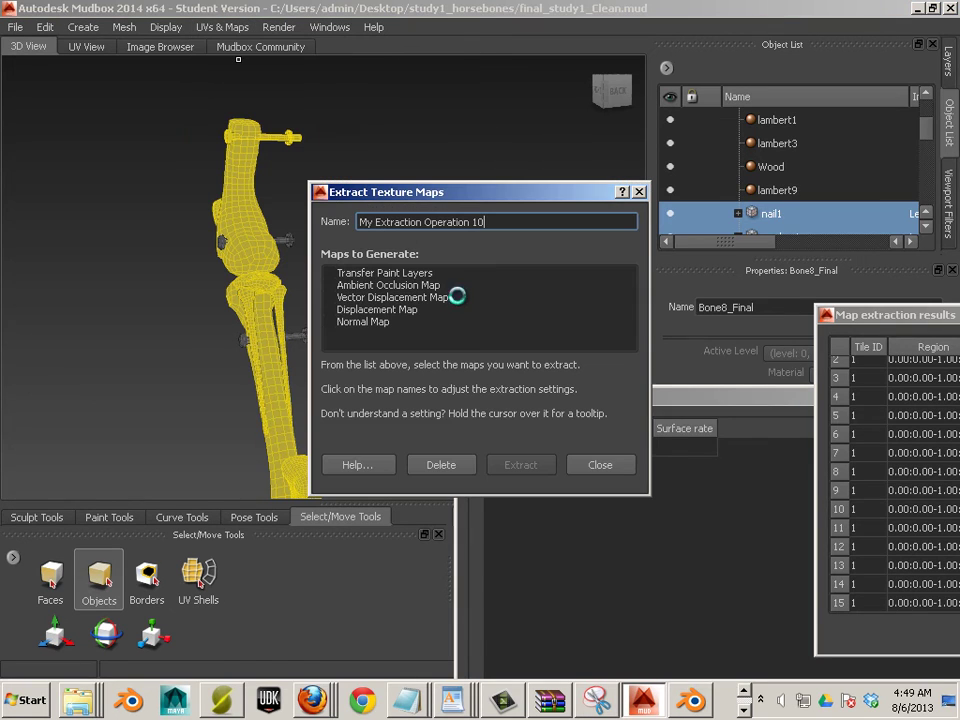
click(388, 285)
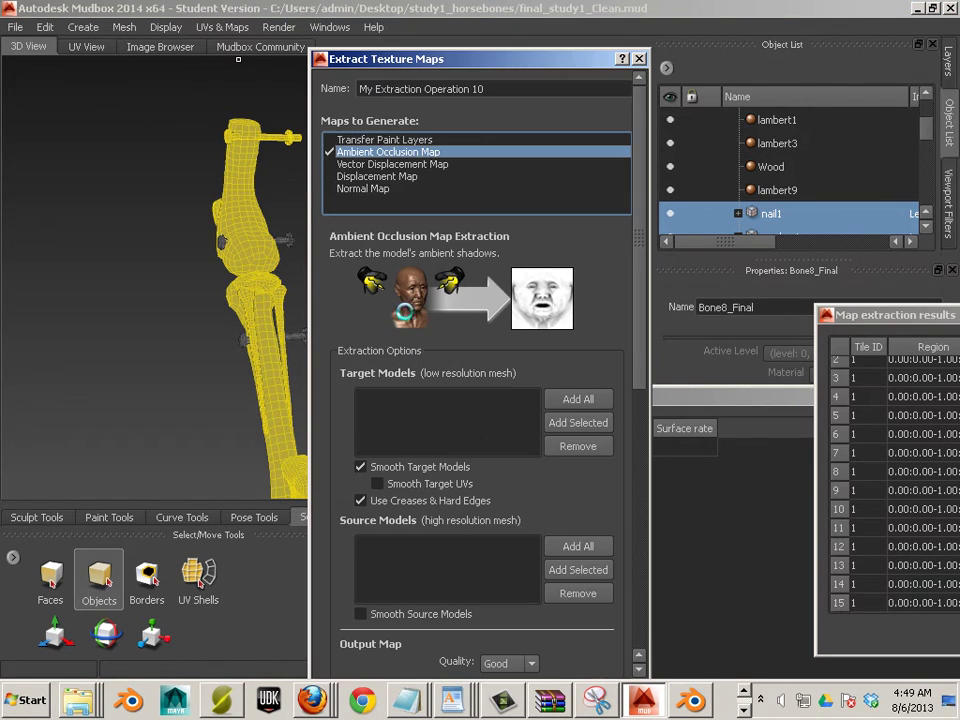
click(576, 421)
scroll(578, 362, down, 4)
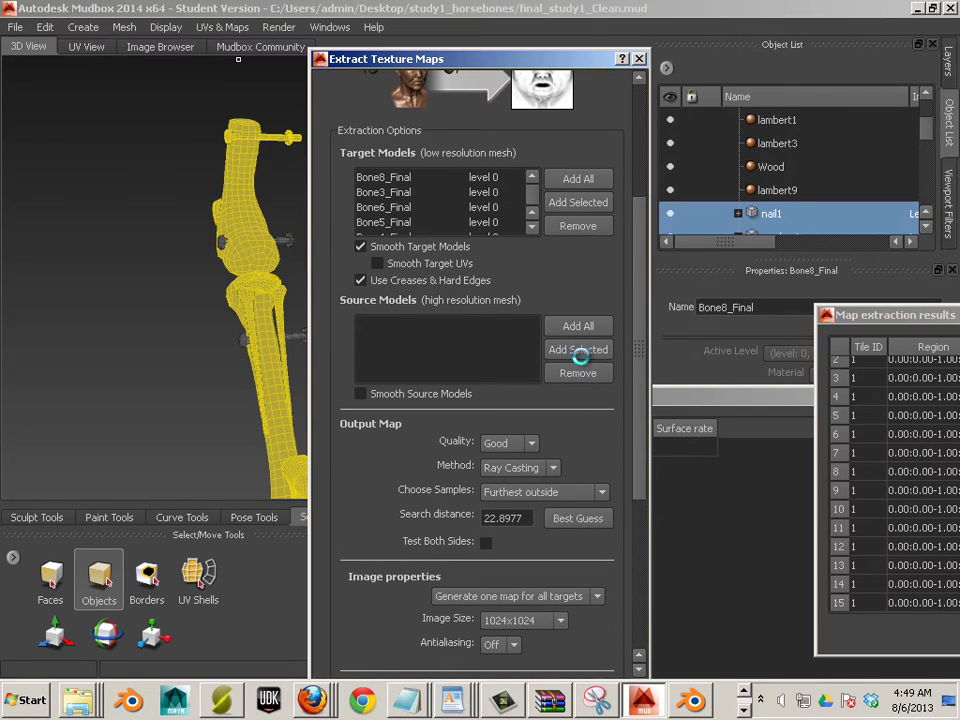
click(579, 350)
Set quality to Best, method to Subdivision, and image and shadow map sizes to 2048x2048.
click(531, 443)
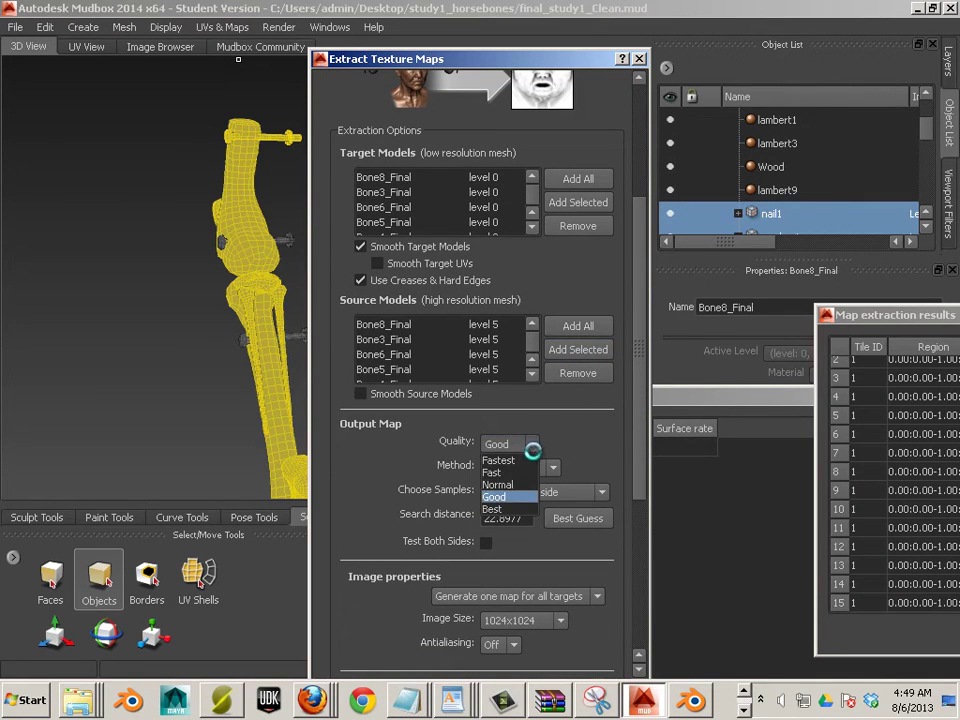
click(515, 509)
click(551, 468)
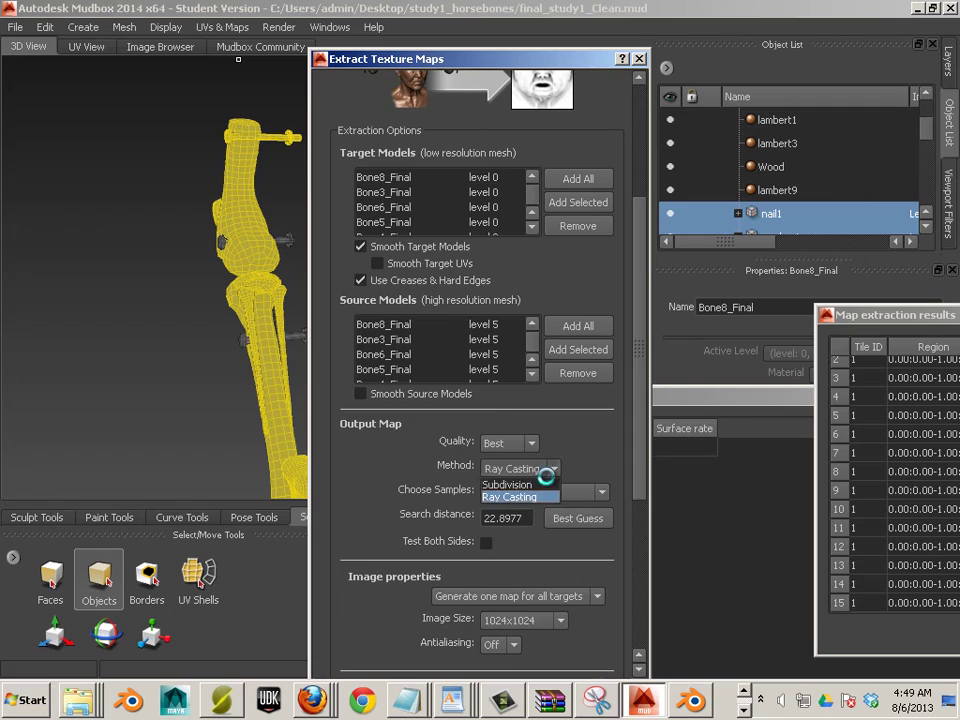
click(540, 484)
scroll(621, 521, down, 8)
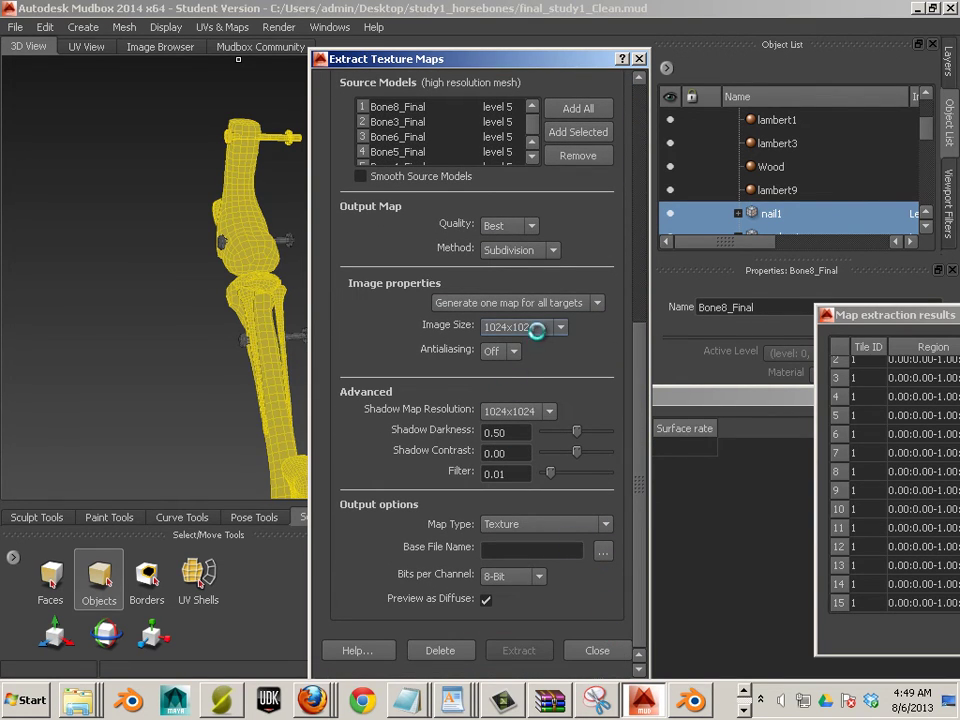
click(522, 327)
click(527, 381)
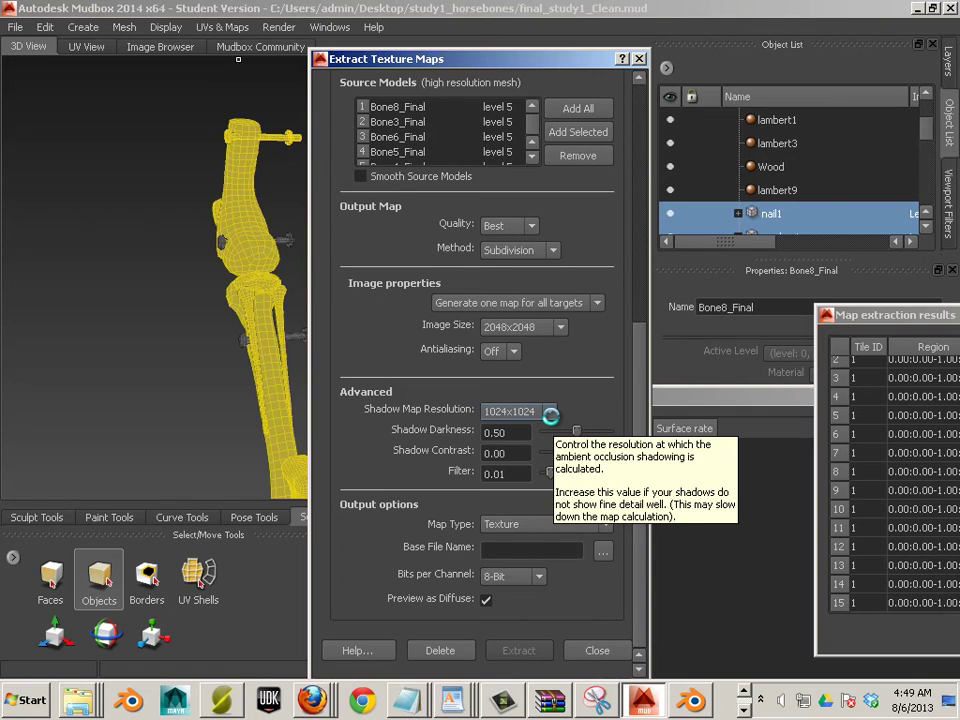
click(550, 413)
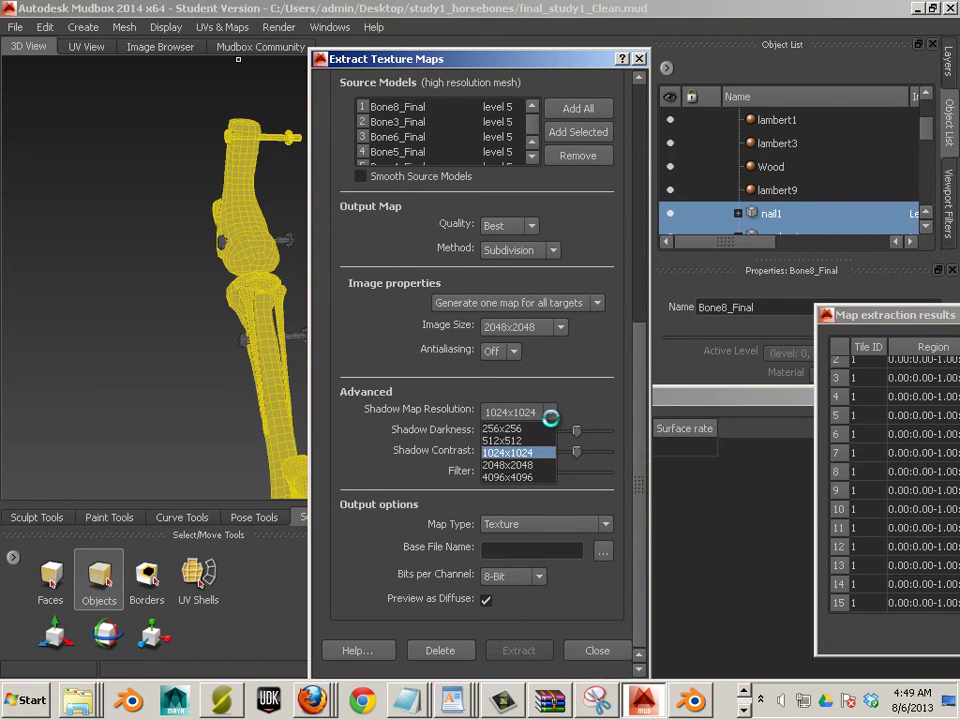
click(536, 464)
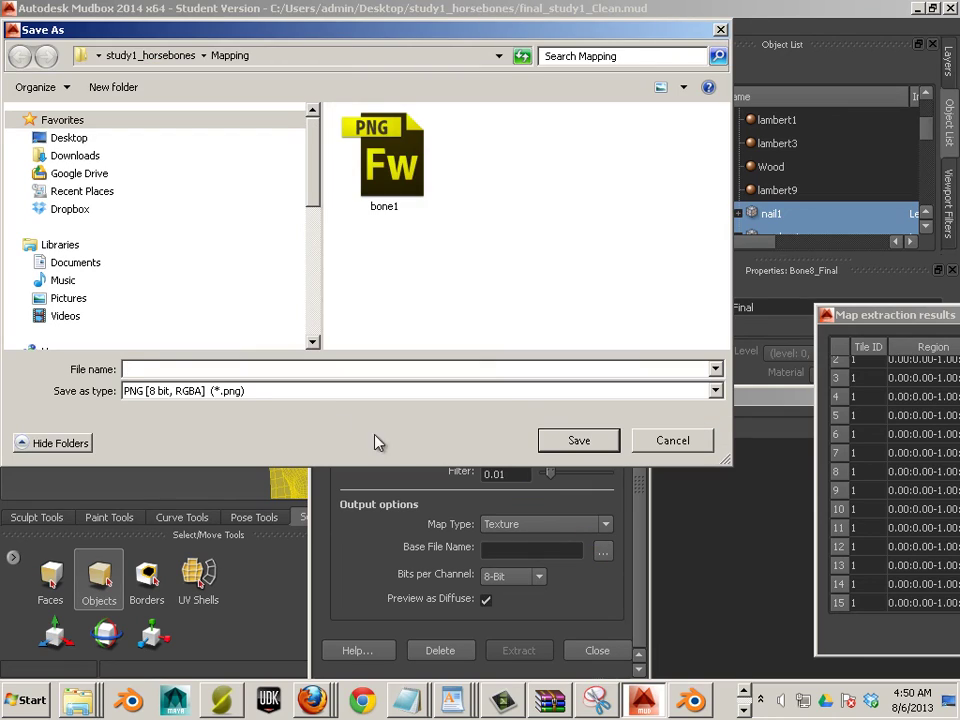
Name the ambient occlusion output bone1_occ.png by appending _occ to bone1.
click(390, 206)
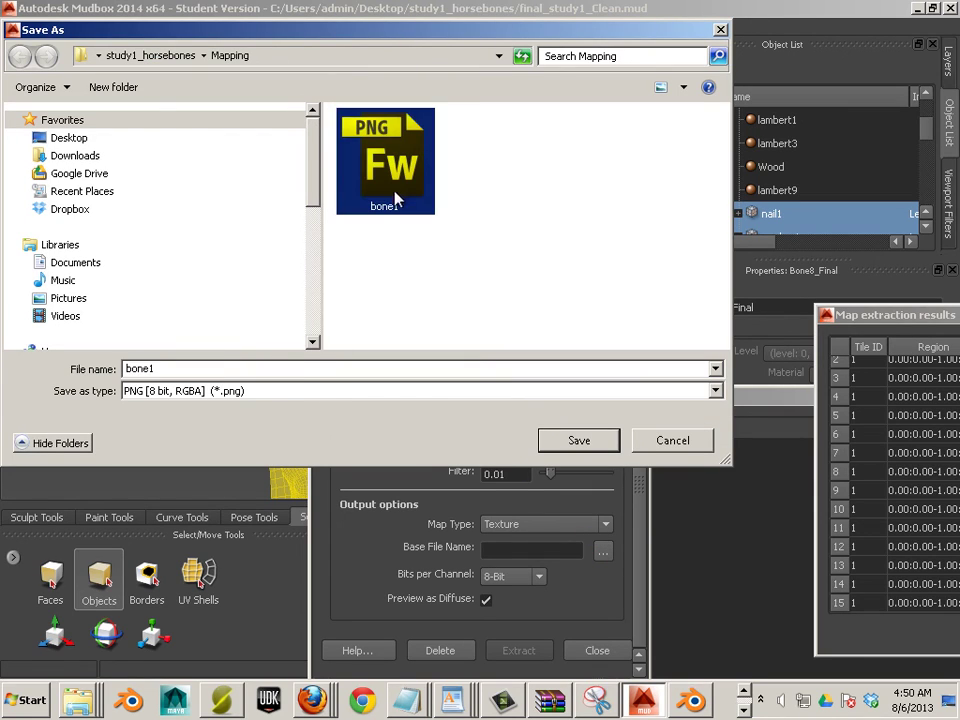
double_click(222, 369)
click(282, 368)
text(_occ)
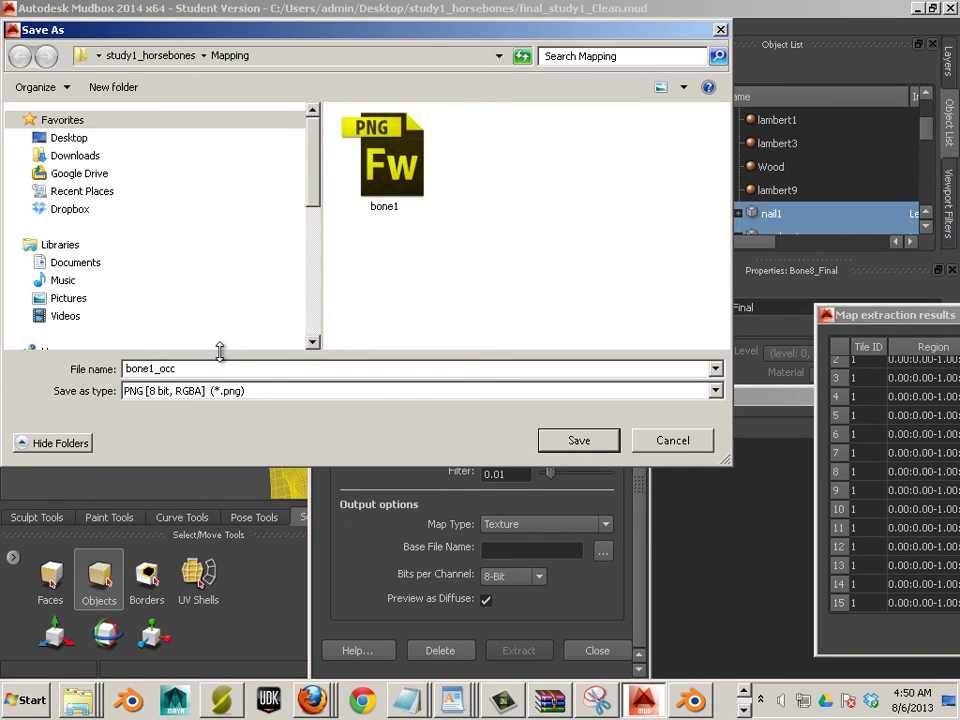
click(572, 440)
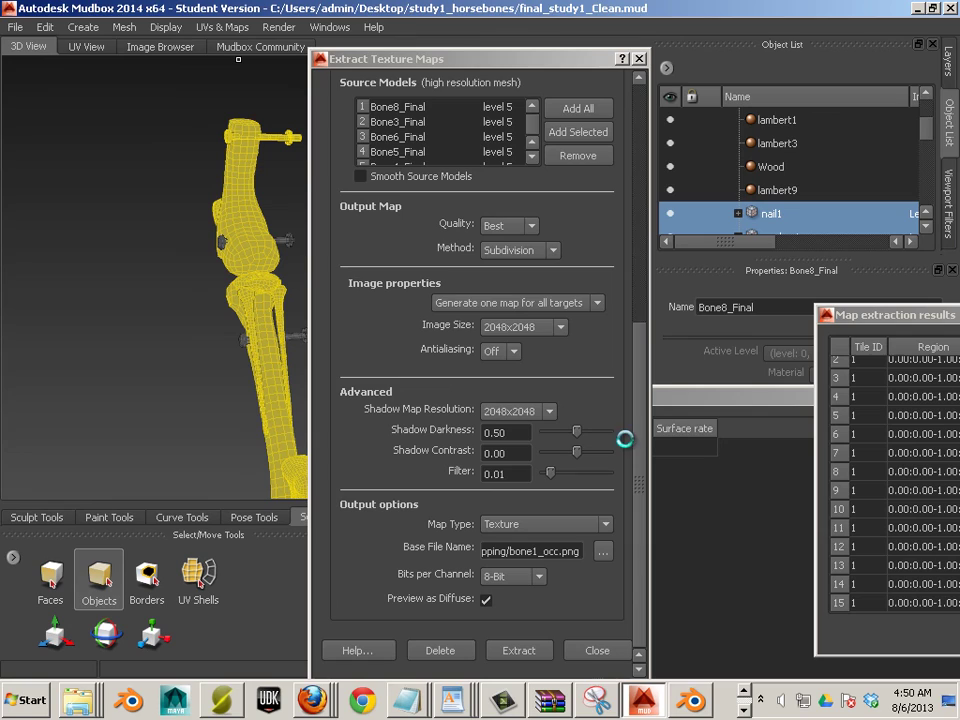